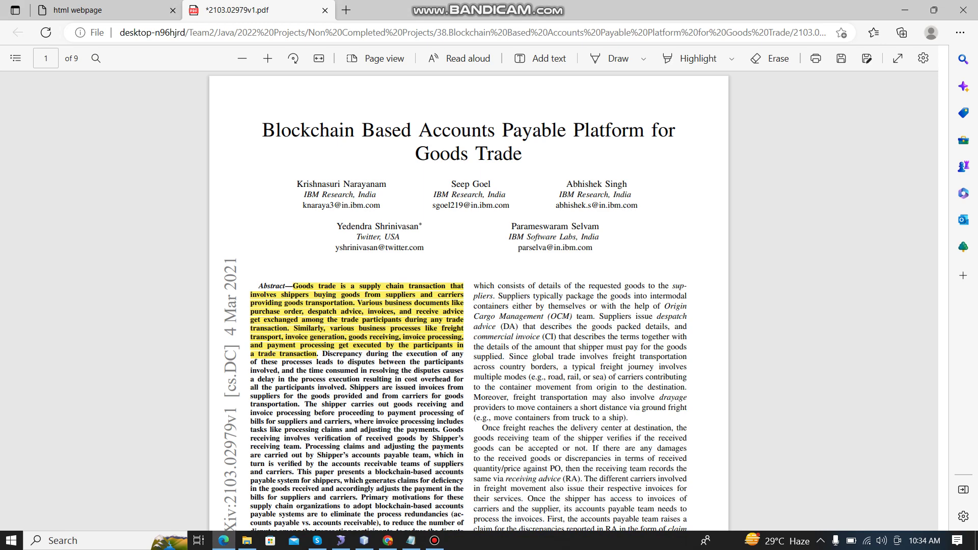
Step: Skim the paper's abstract and introduction down to Fig. 1, then switch to NetBeans
left_click_drag(286, 286, 317, 361)
scroll(357, 357, "down", 2)
scroll(468, 300, "down", 6)
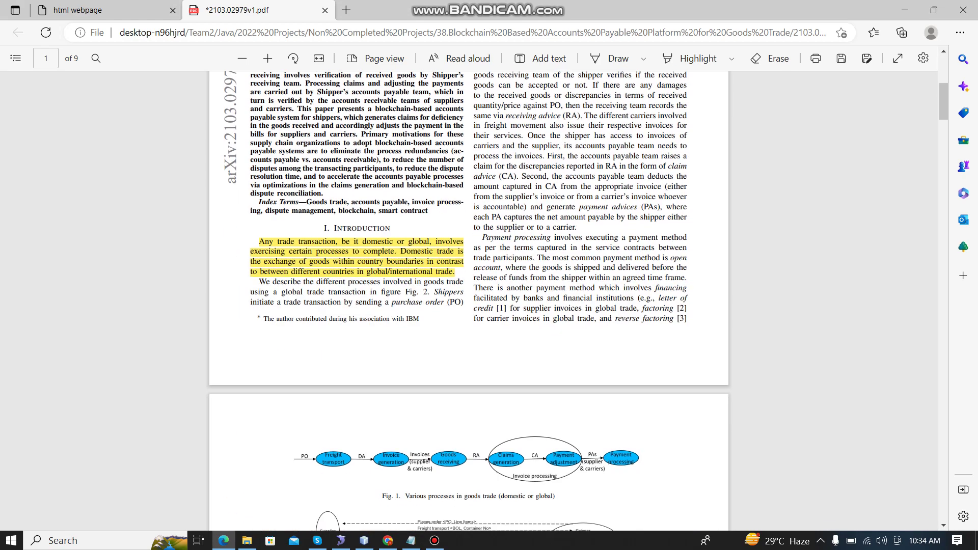
left_click_drag(258, 239, 449, 290)
left_click(448, 290)
scroll(469, 301, "down", 2)
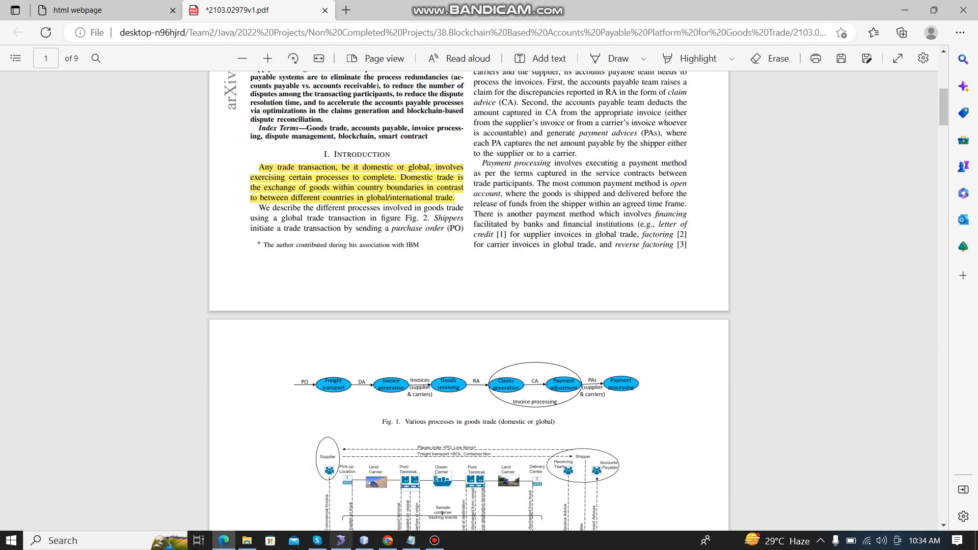
left_click(364, 540)
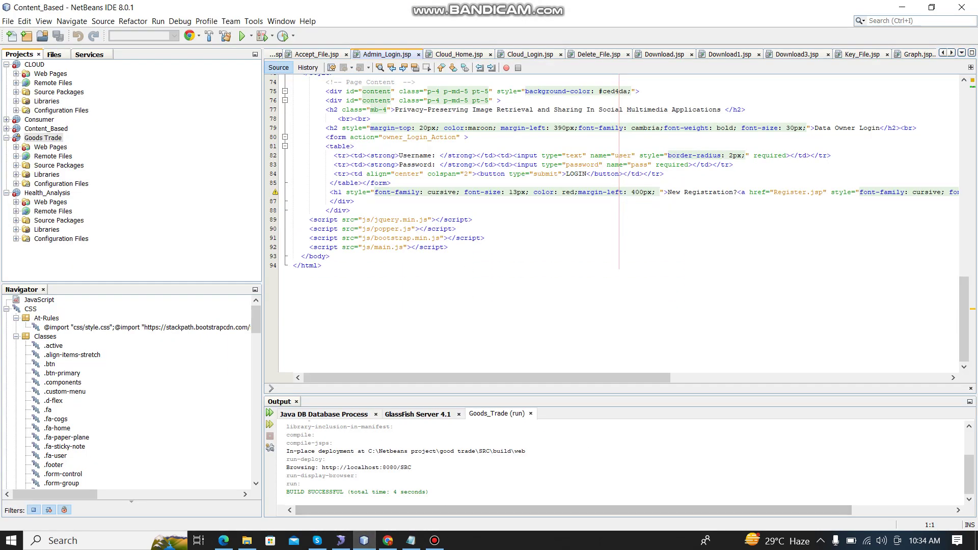
Step: Run the Goods_Trade project from the NetBeans Projects panel
right_click(49, 138)
left_click(74, 231)
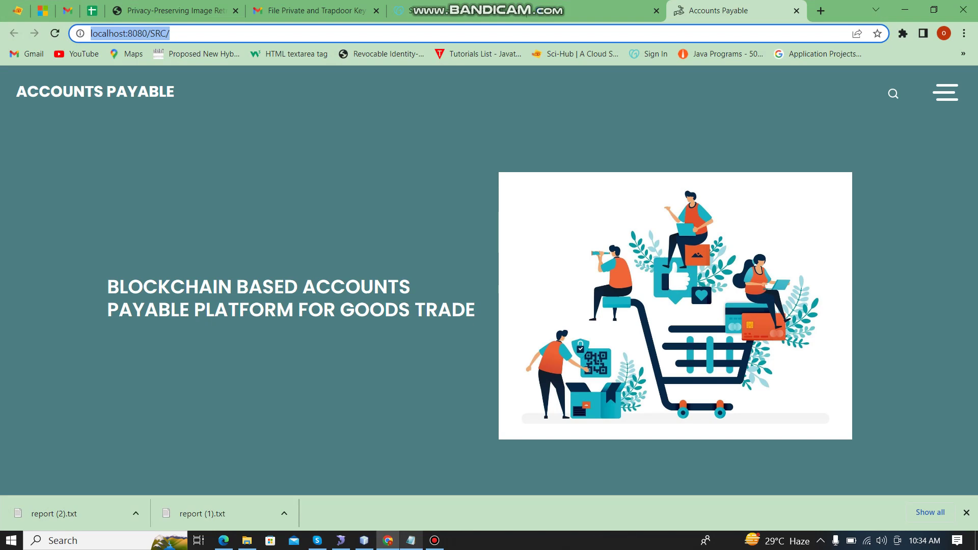
Step: Switch from Chrome to the Read me notes in Notepad
key("alt+Tab")
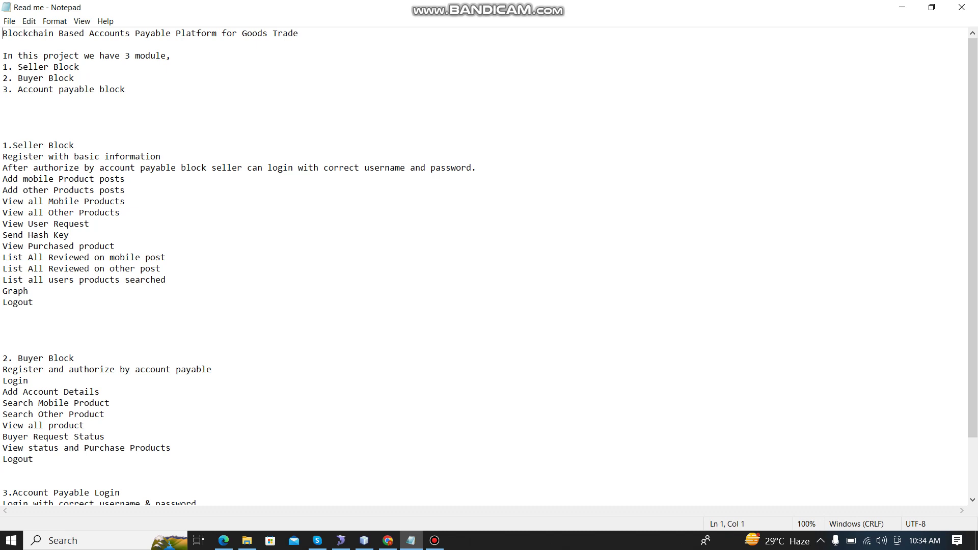
Step: Highlight the Buyer Block lines in the Read me notes, then minimize Notepad
left_click_drag(75, 358, 212, 370)
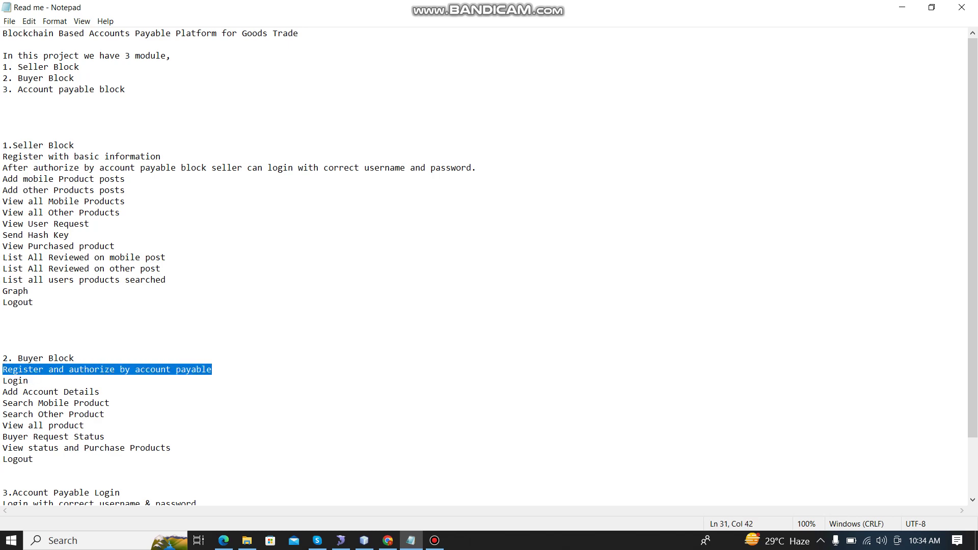
left_click(902, 7)
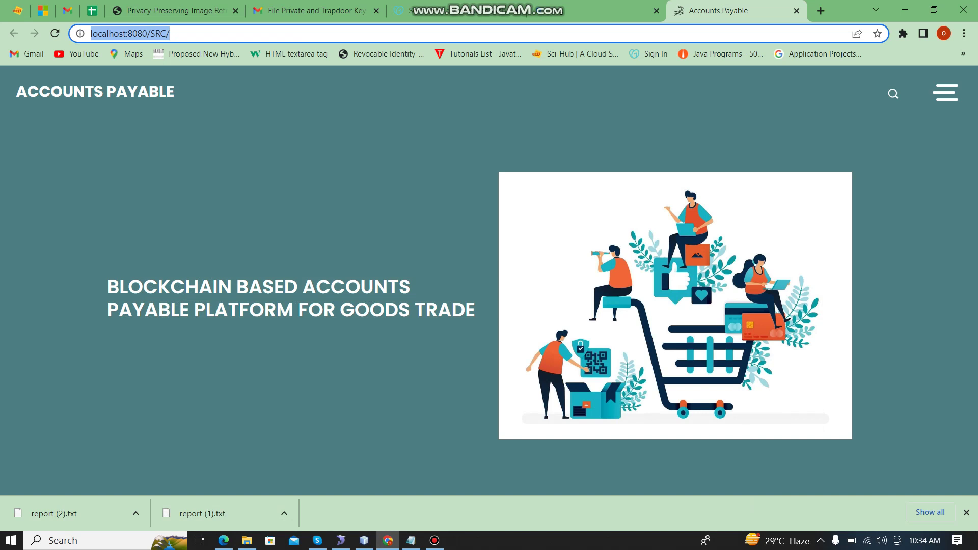
Step: Go to the Seller Block login page and open the new owner registration form
left_click(946, 93)
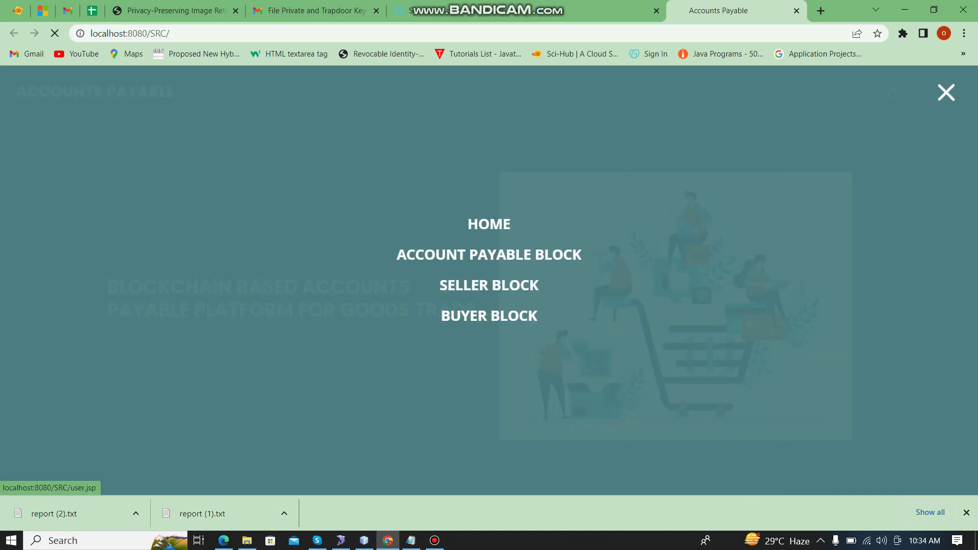
left_click(489, 316)
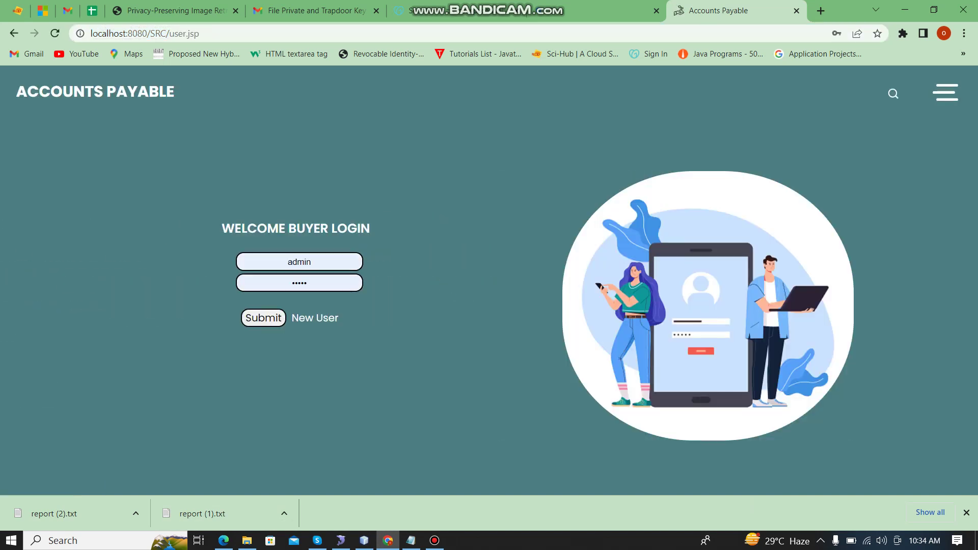
left_click(945, 92)
left_click(491, 283)
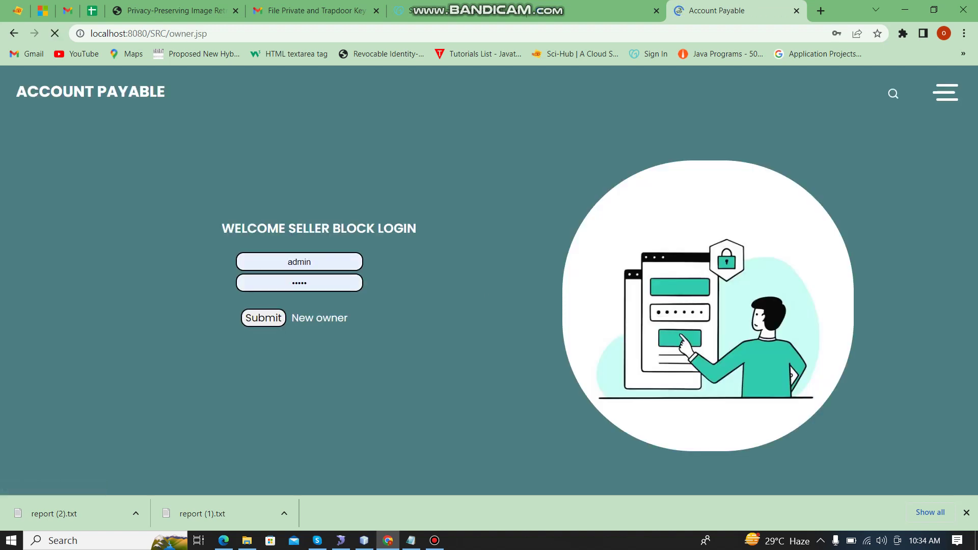
left_click(319, 318)
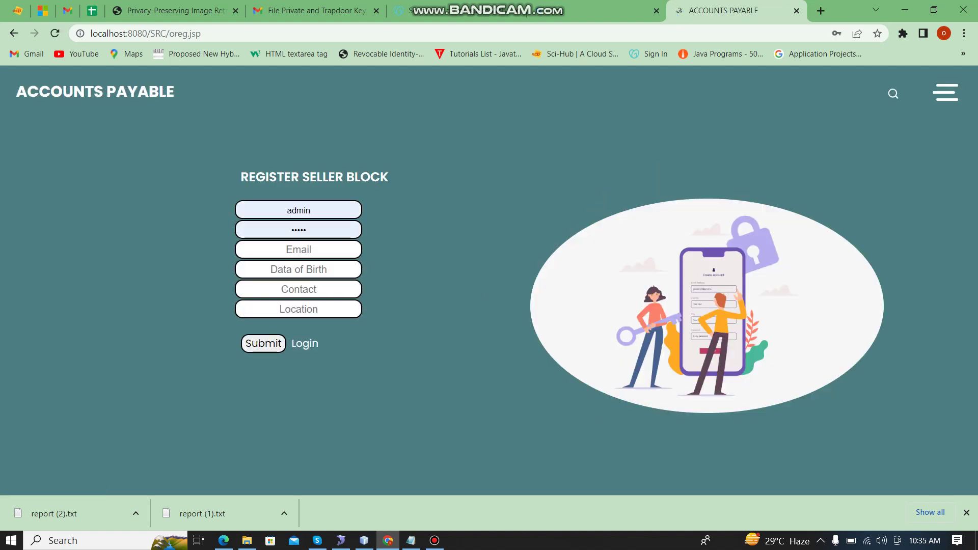
Step: Enter the seller's username, password and the saved email address
double_click(298, 210)
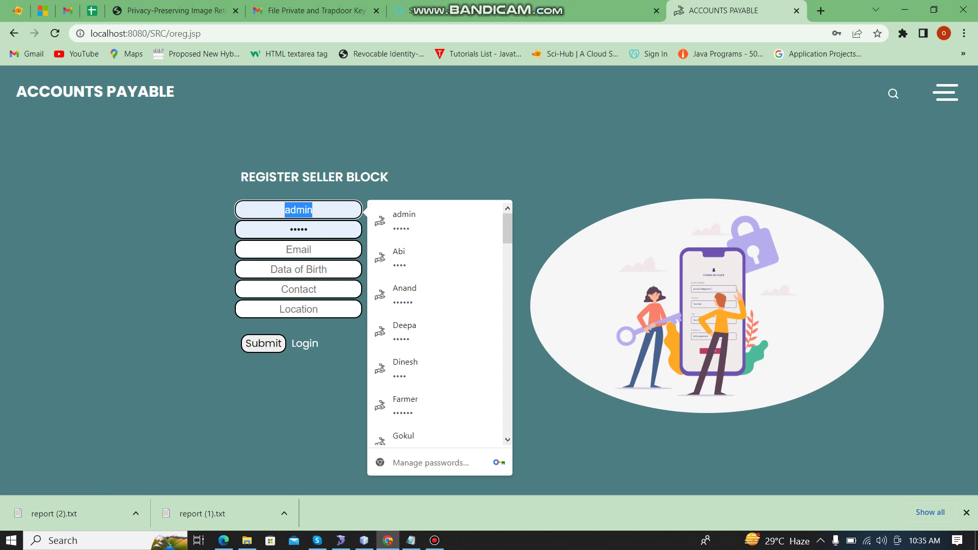
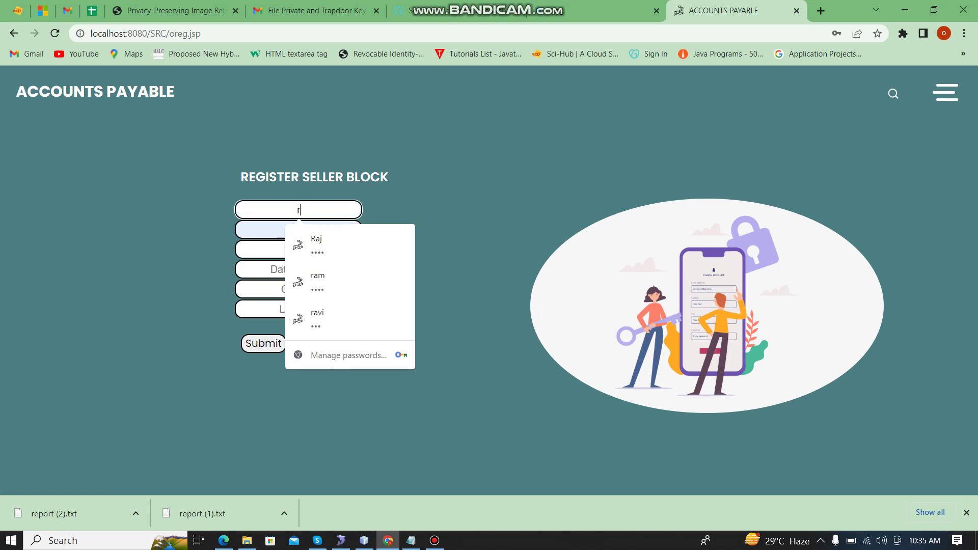
key("Tab")
key("Tab")
key("Down")
key("Return")
key("Tab")
Step: Fill in birth date, contact number and location from suggestions, then submit the registration
key("Down")
key("Down")
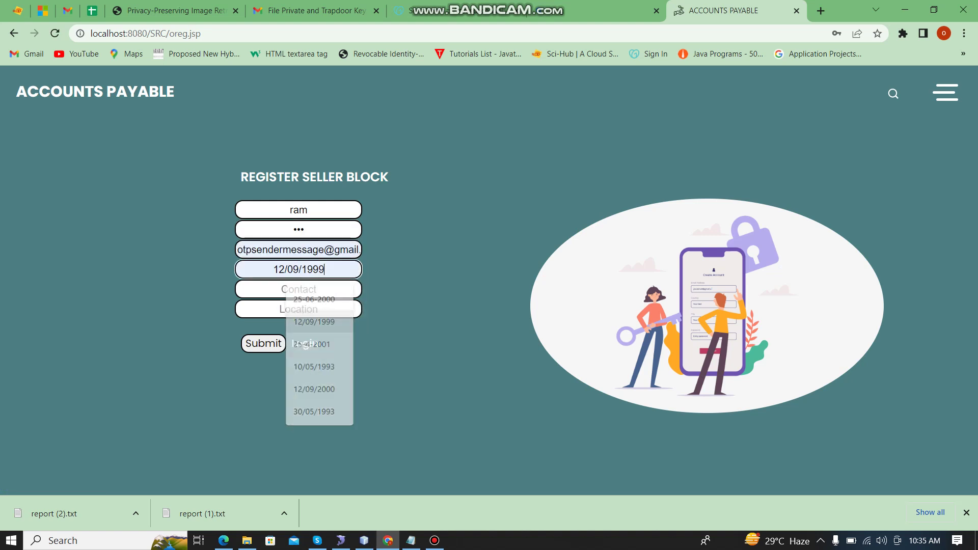
key("Return")
key("Tab")
key("Tab")
key("Down")
key("Down")
key("Return")
key("shift+Tab")
key("Down")
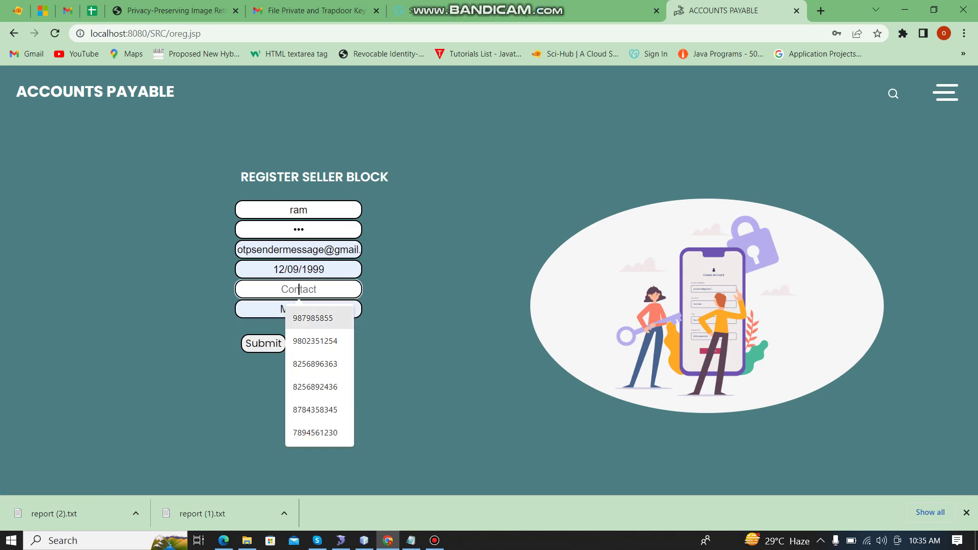
key("Return")
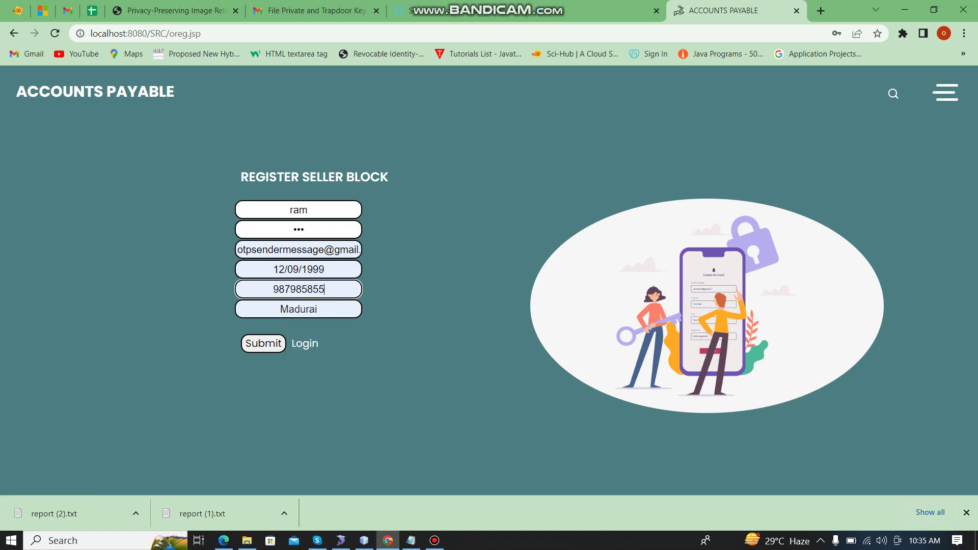
key("Return")
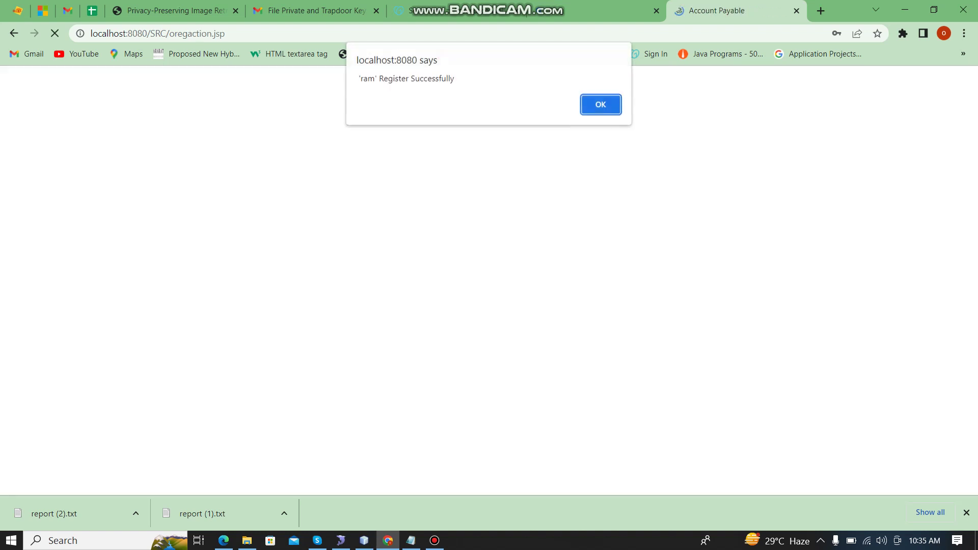
Step: Dismiss the registration success message and go to the Seller Block login page
key("Return")
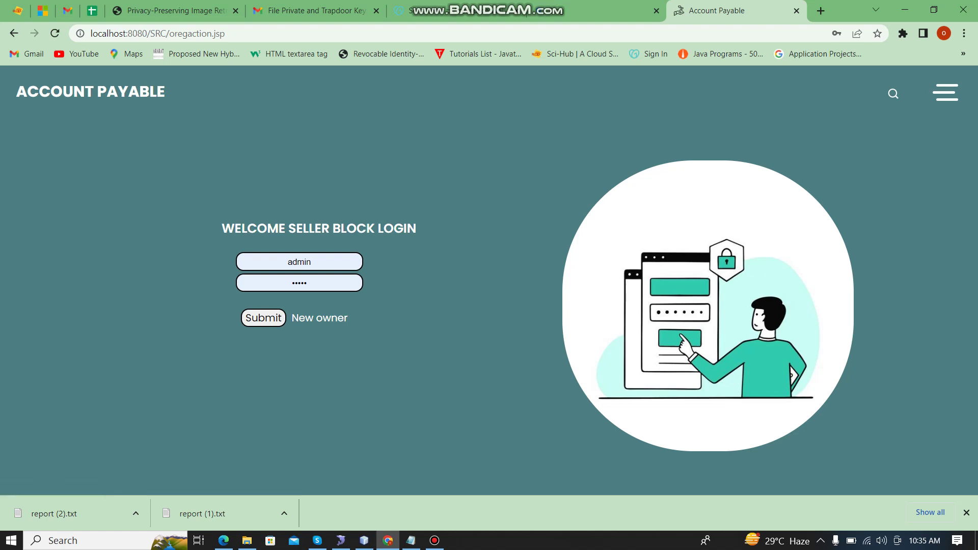
left_click(946, 92)
left_click(489, 284)
Step: Log in with the new seller's username and password and dismiss the invalid-login error
left_click(299, 262)
double_click(297, 262)
type("ram")
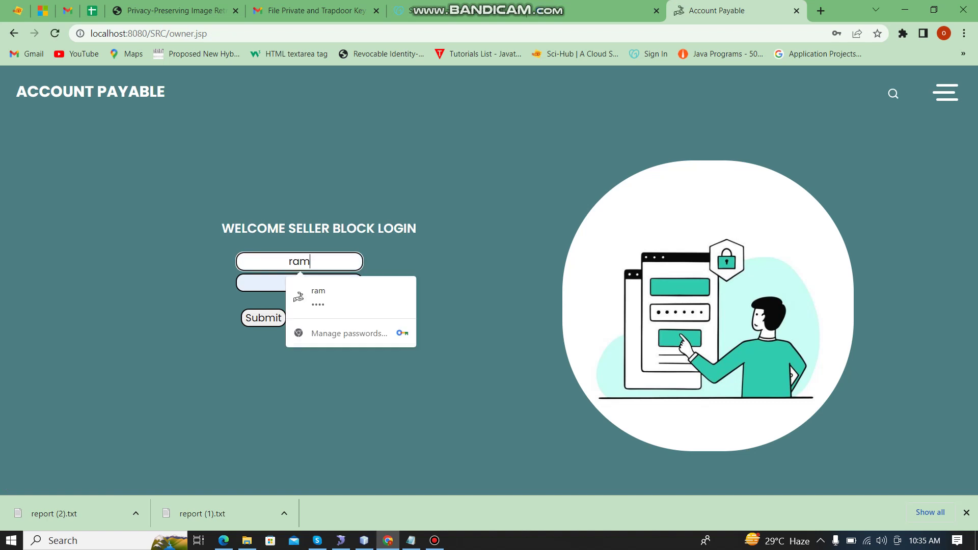
left_click(299, 283)
type("ram")
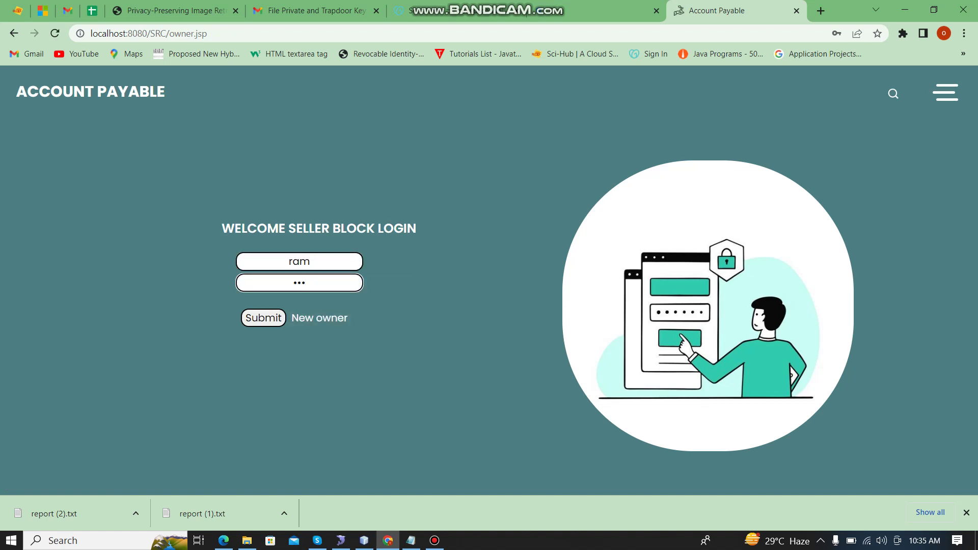
key("Return")
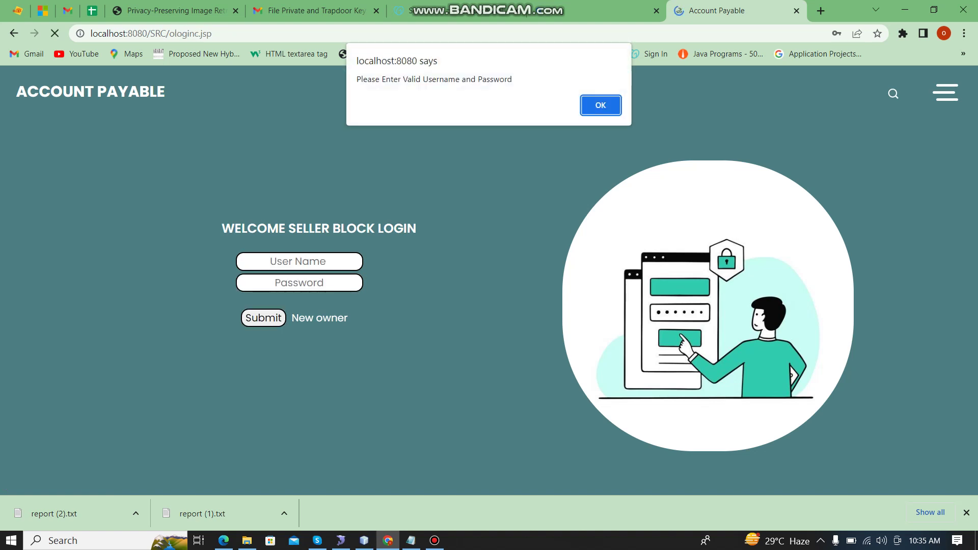
key("Return")
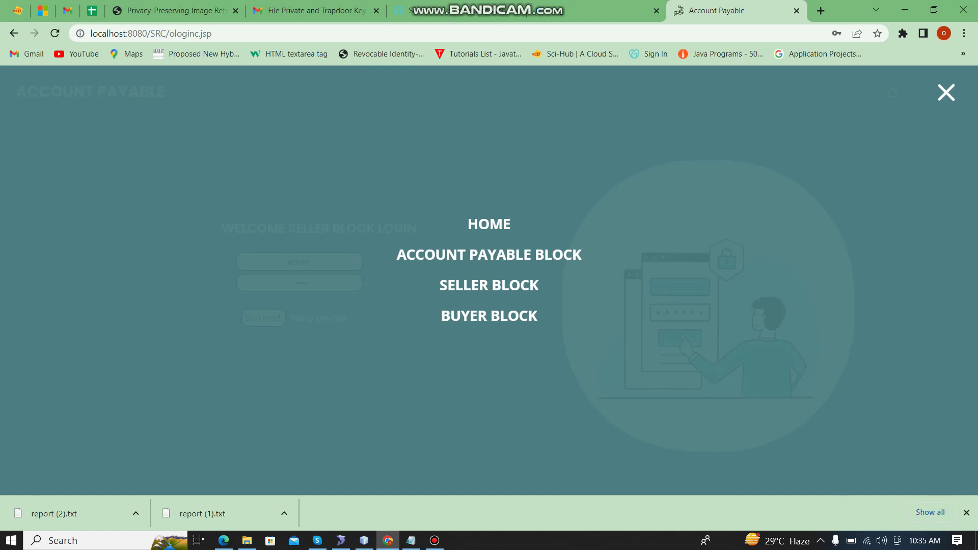
Step: Sign in to the Accounts Payable admin account and dismiss the password warning
left_click(489, 254)
left_click(299, 269)
key("Return")
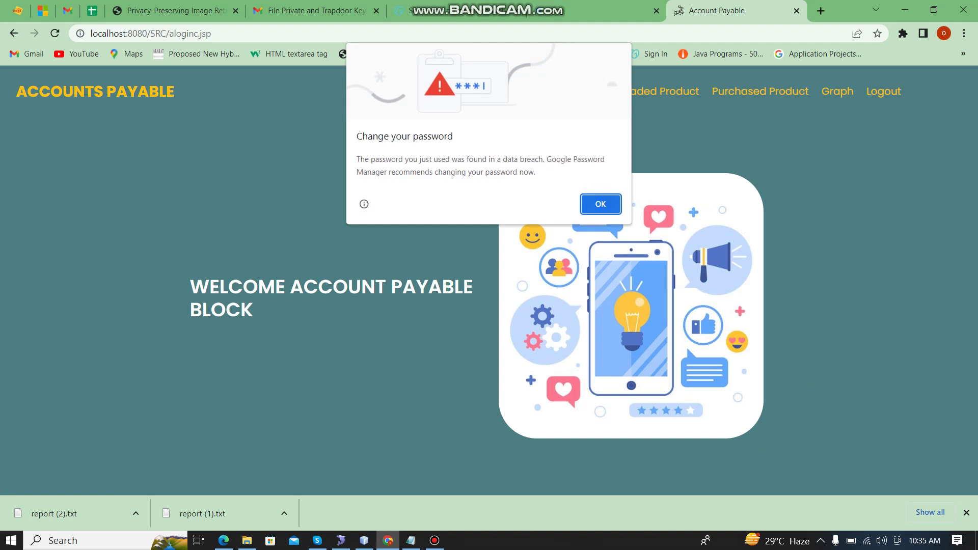
key("Return")
Step: Authorize the waiting seller in row 6 of the owner list, then log out of admin
left_click(570, 92)
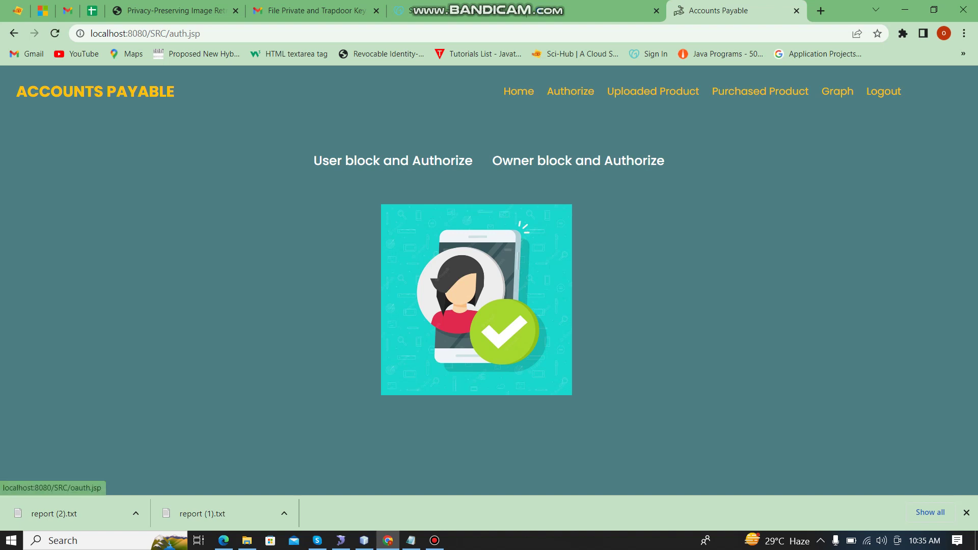
left_click(579, 160)
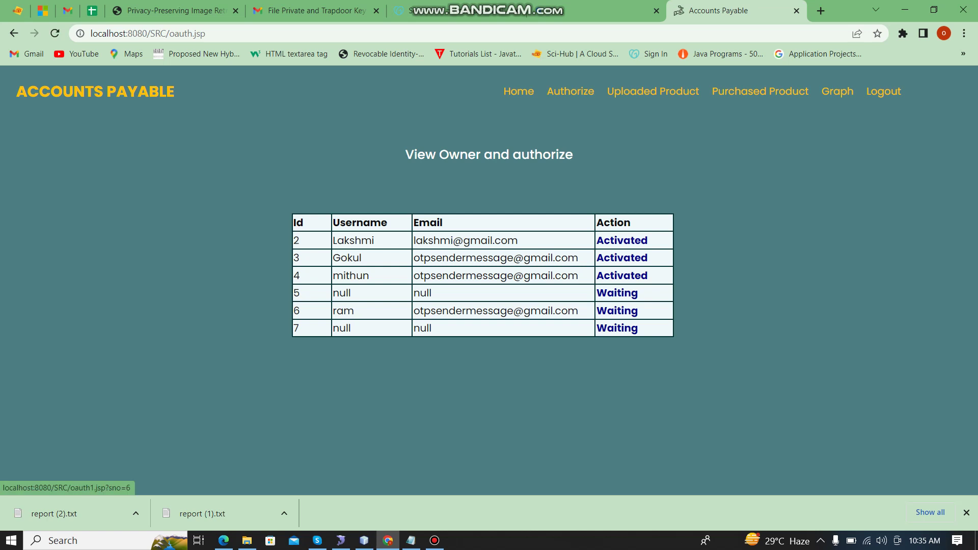
left_click(617, 311)
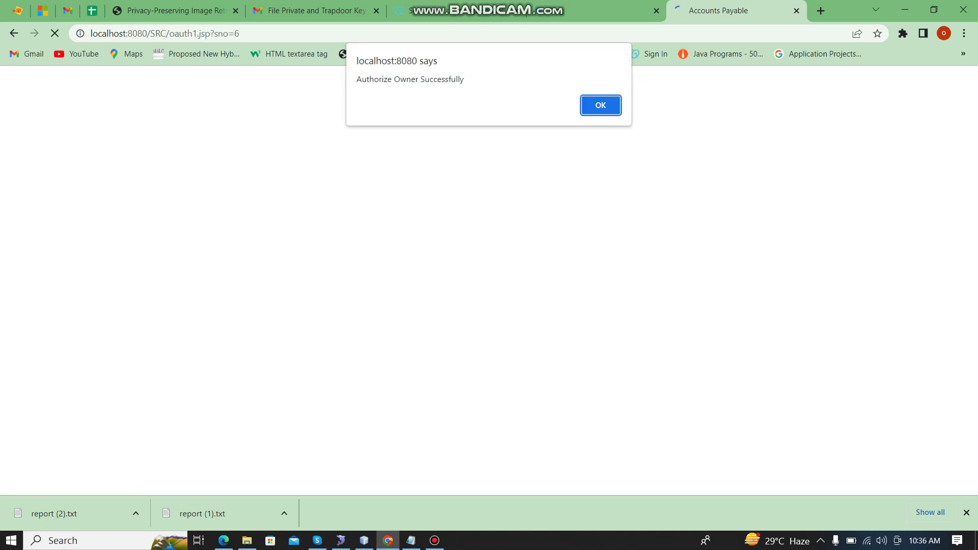
left_click(601, 105)
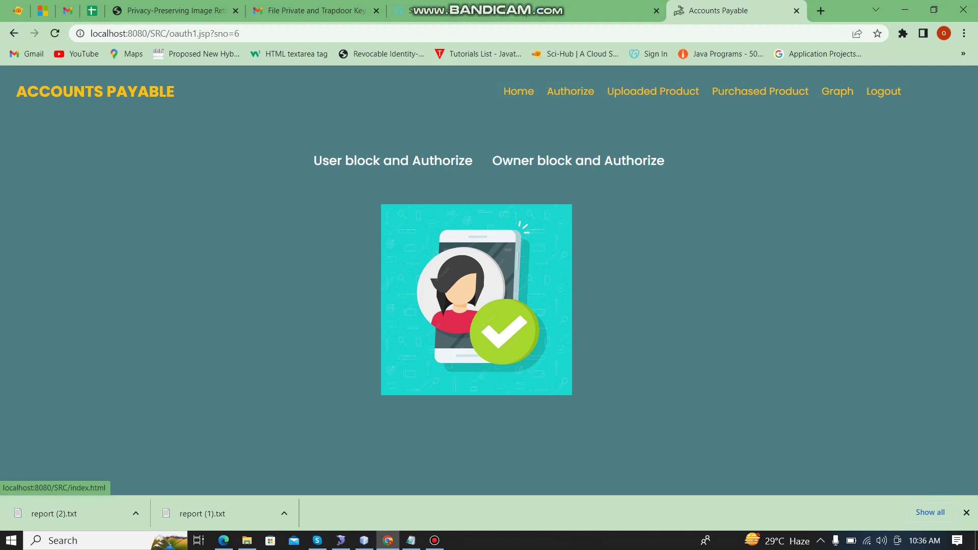
left_click(884, 91)
left_click(940, 92)
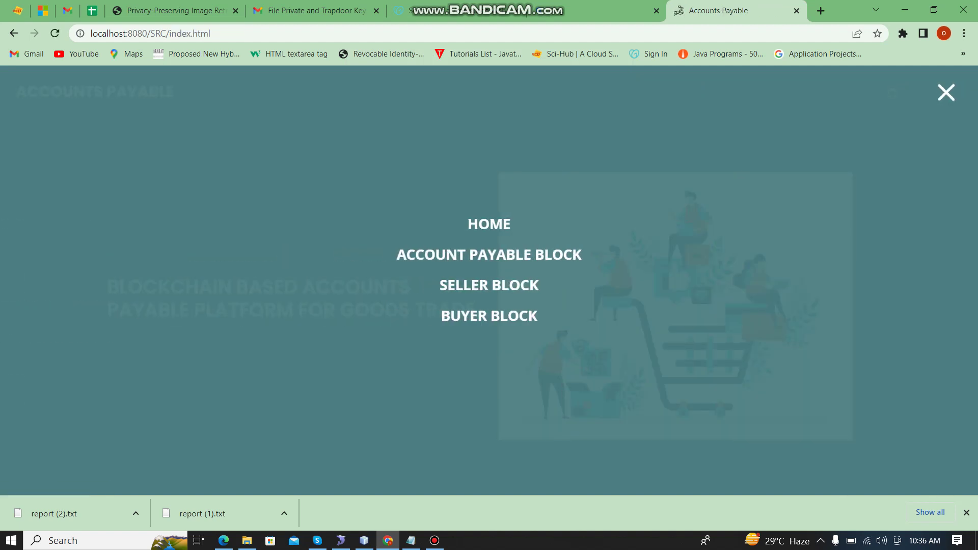
Step: Sign into the Seller Block with the seller's username and password, then return to the Read me notes
left_click(489, 285)
double_click(299, 261)
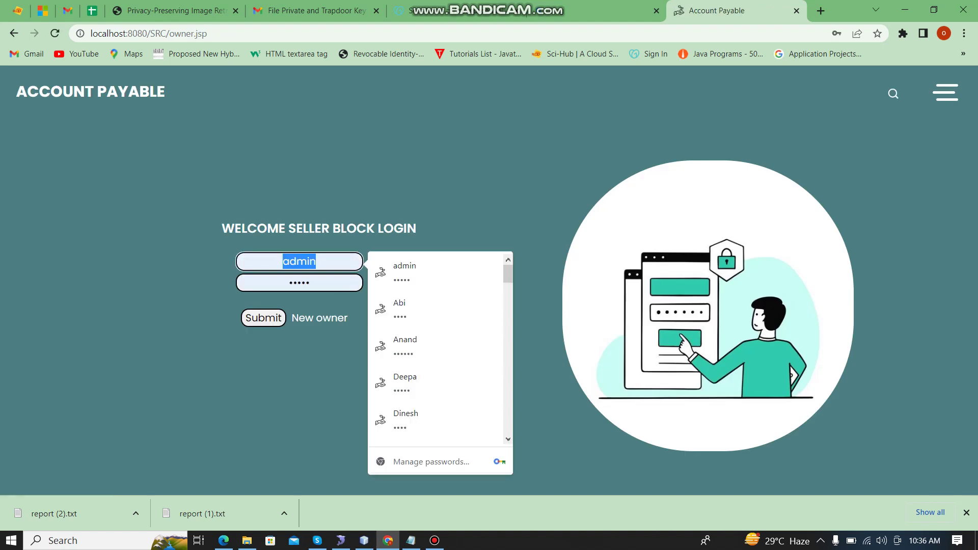
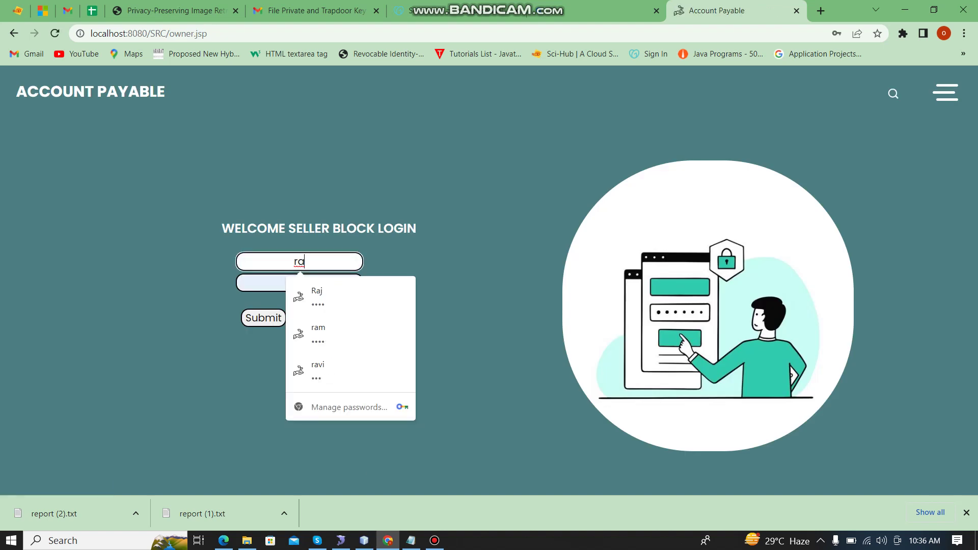
key("Tab")
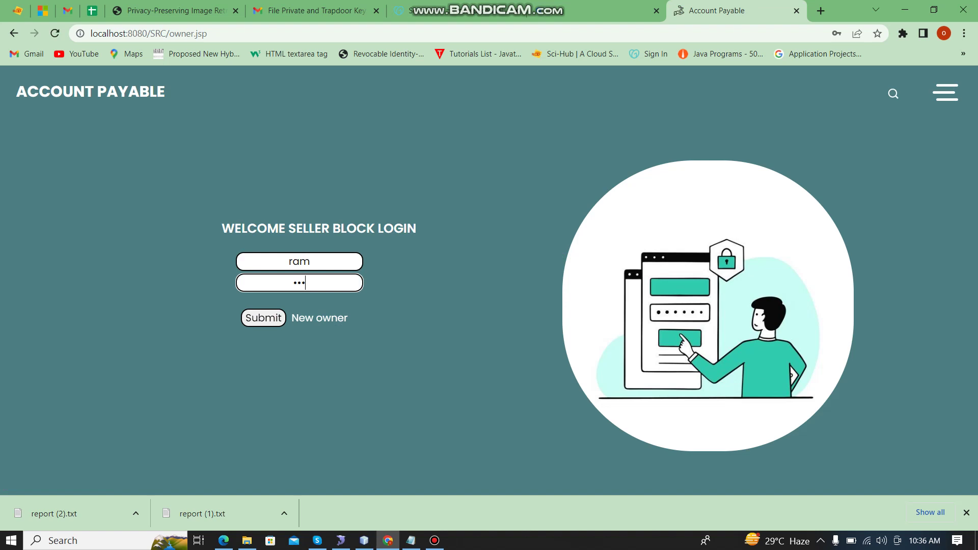
key("Tab")
key("Return")
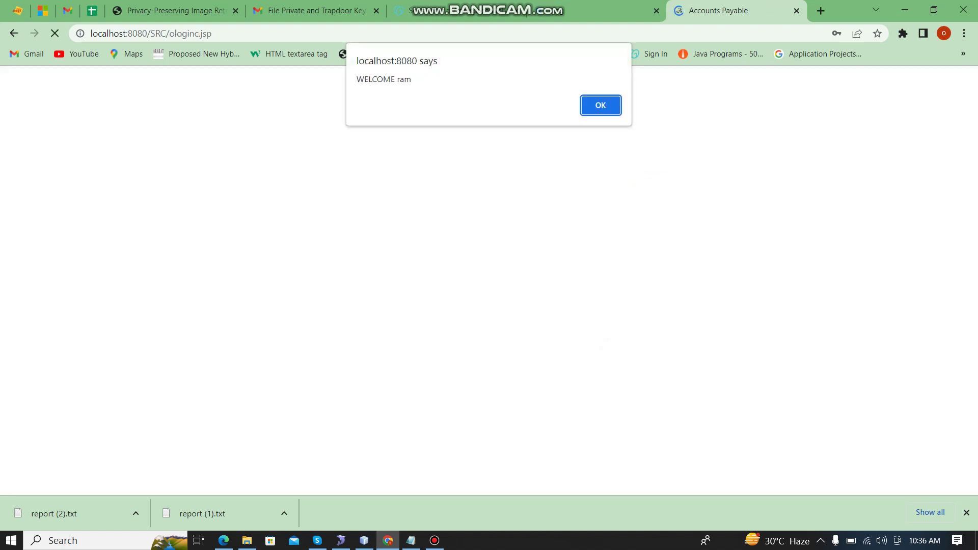
key("Return")
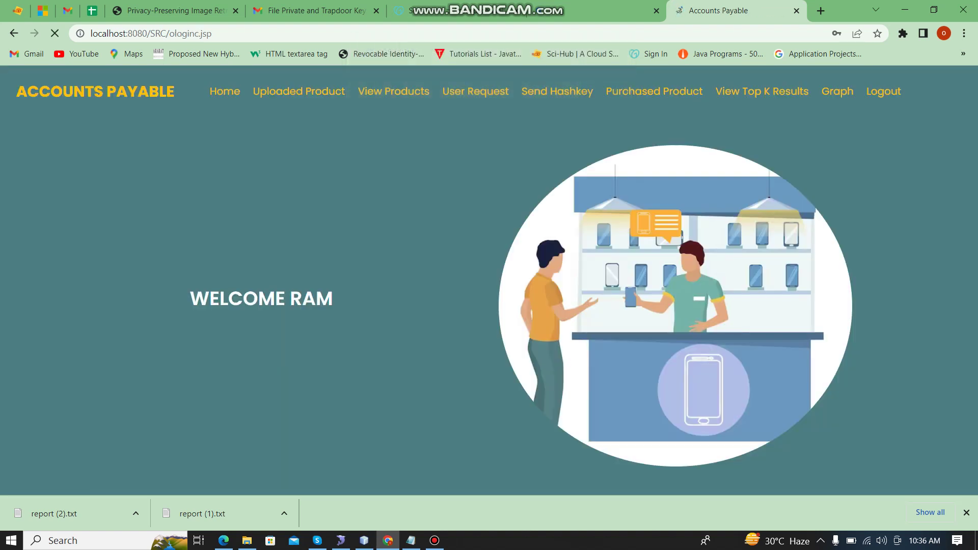
left_click(411, 540)
Step: Highlight the 'Add mobile Product posts' and 'Add other Products posts' lines, then minimize Notepad
scroll(489, 265, "down", 1)
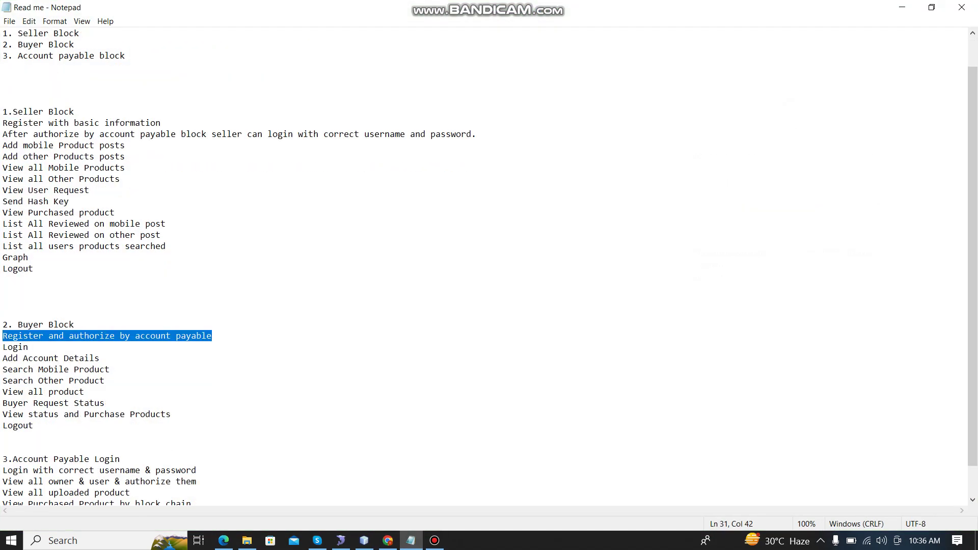
scroll(489, 265, "down", 1)
left_click(8, 425)
double_click(13, 447)
left_click_drag(3, 111, 121, 112)
left_click_drag(2, 122, 125, 122)
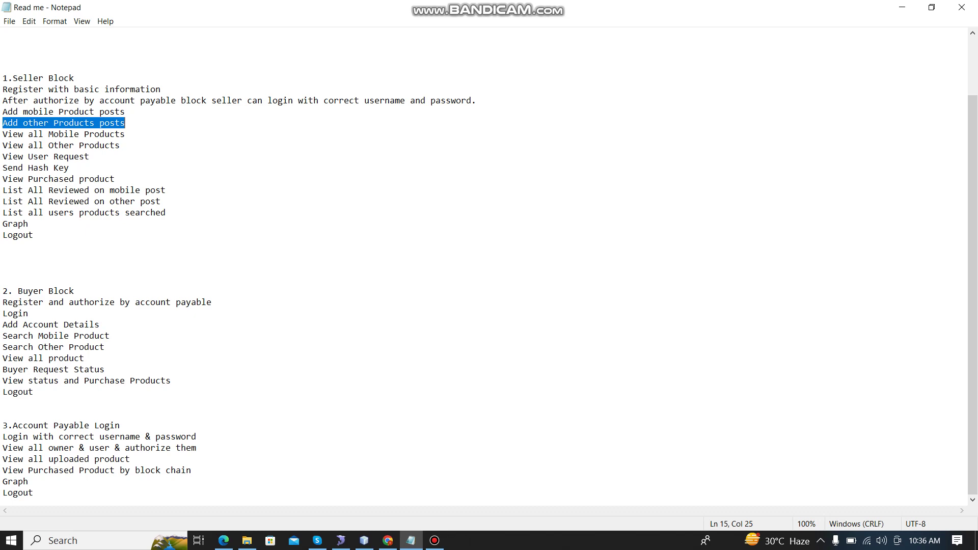
left_click(902, 7)
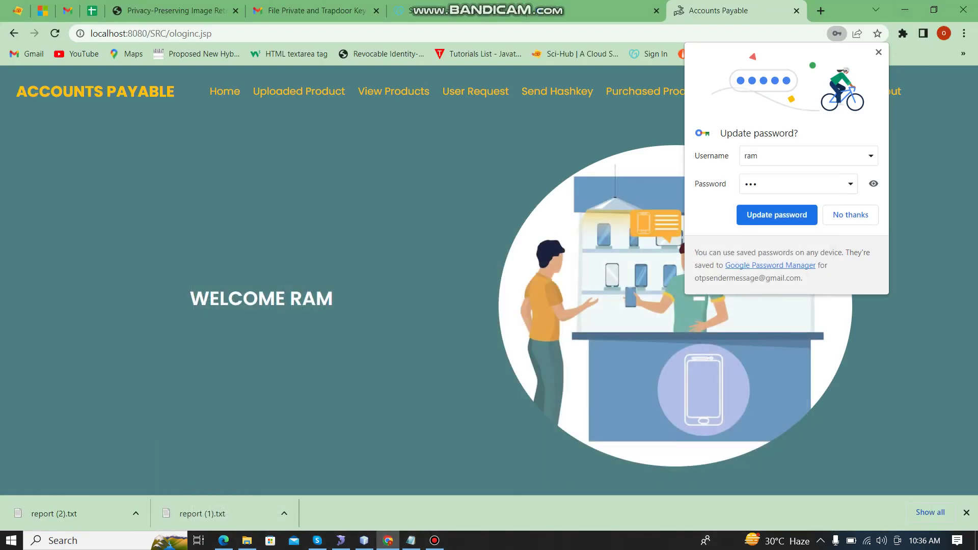
Step: Decline the password update and start a product upload of type Other Products, brand Others
left_click(850, 215)
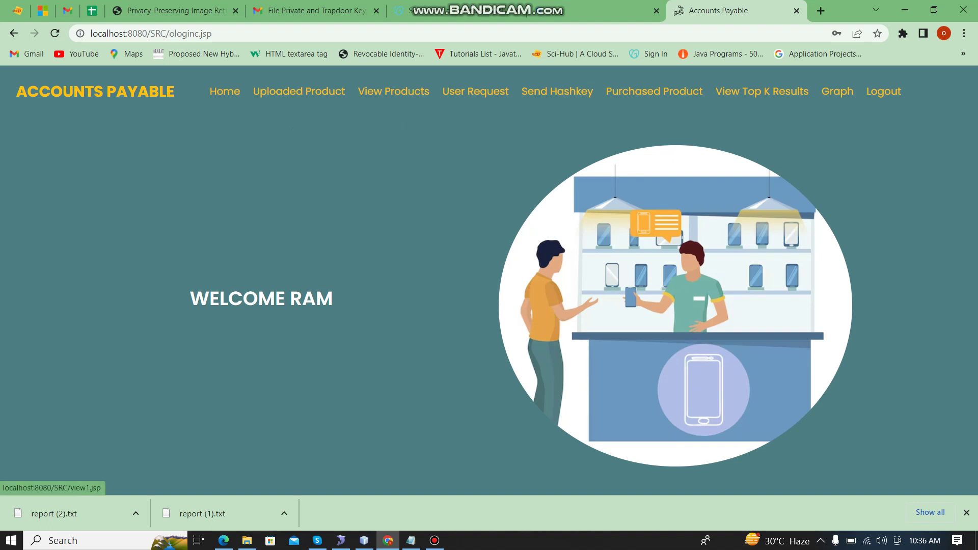
left_click(298, 91)
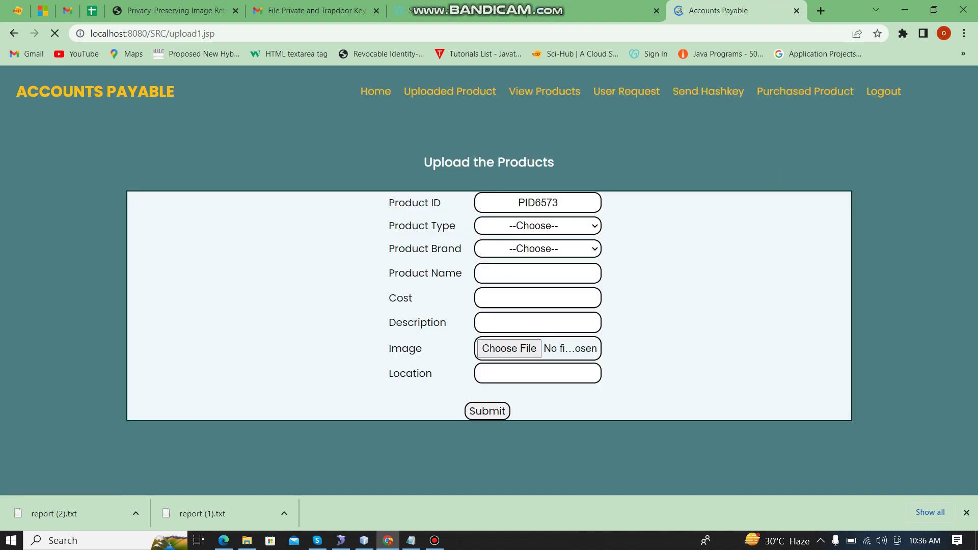
left_click(537, 225)
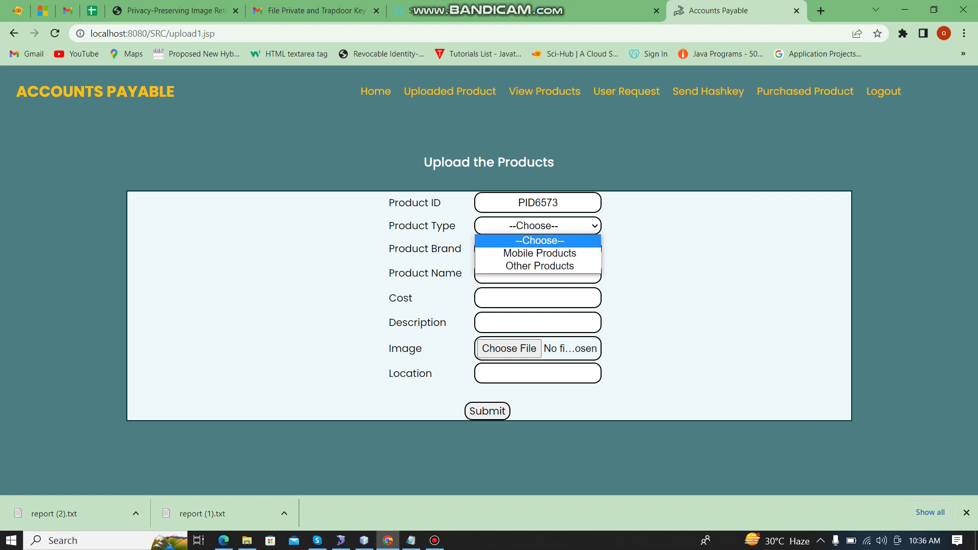
key("Down")
key("Down")
key("Return")
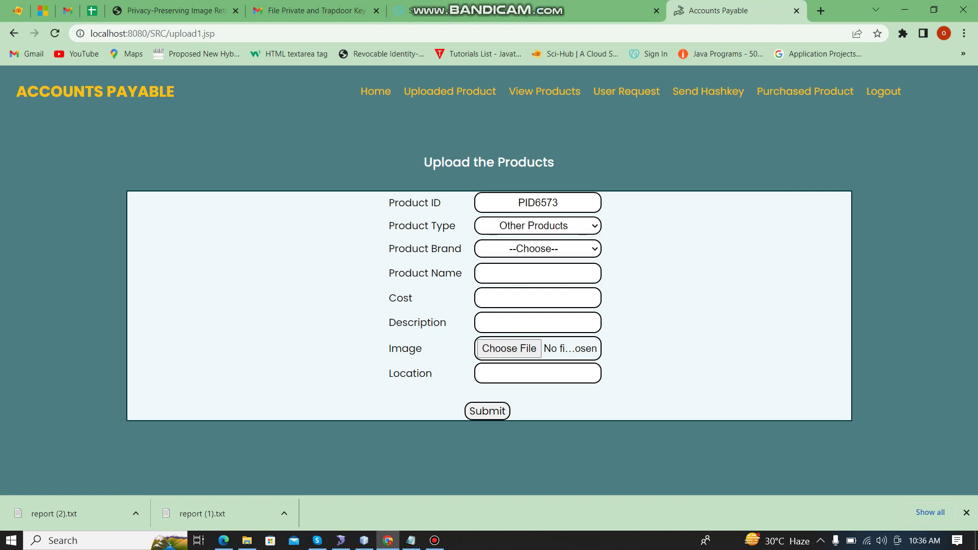
key("Tab")
key("alt+Down")
key("Down")
key("Down")
key("Down")
key("Down")
key("Down")
key("Down")
key("Down")
key("Return")
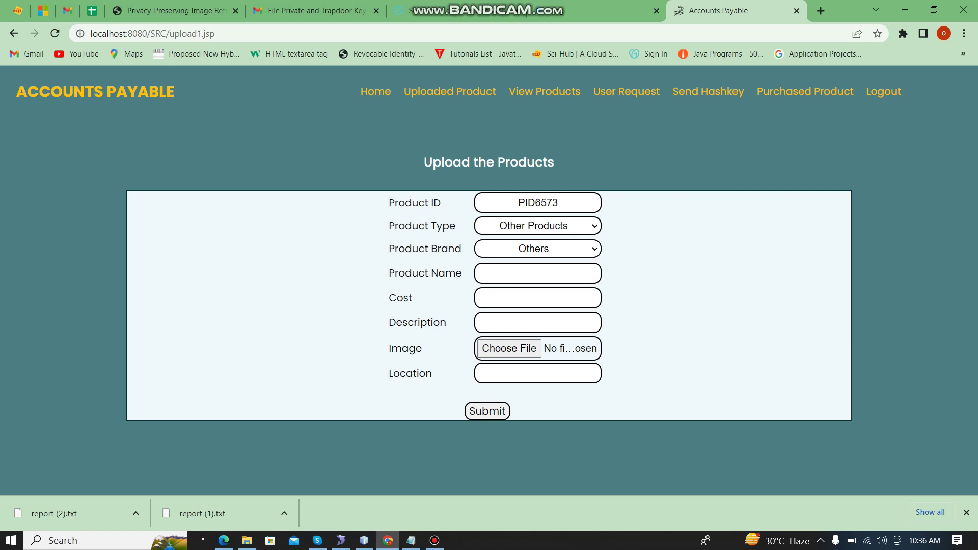
key("Tab")
Step: Enter product name Pet, cost 5000 and description 'Good pets'
key("Down")
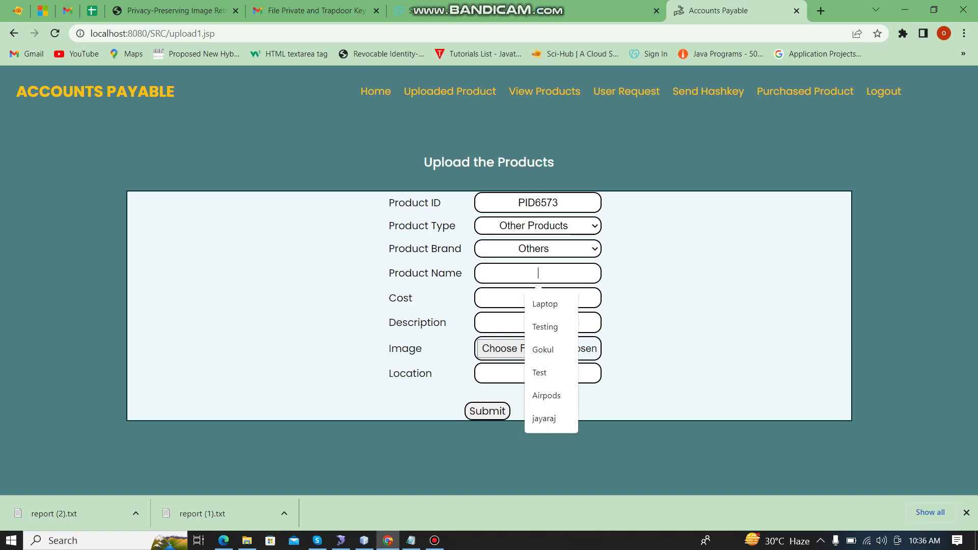
type("Pet")
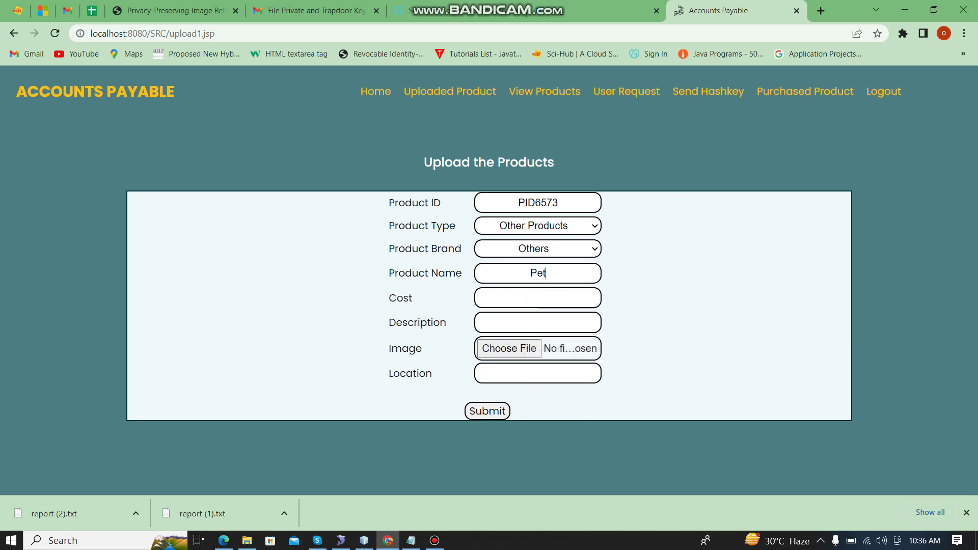
key("Tab")
key("Down")
key("Down")
key("Down")
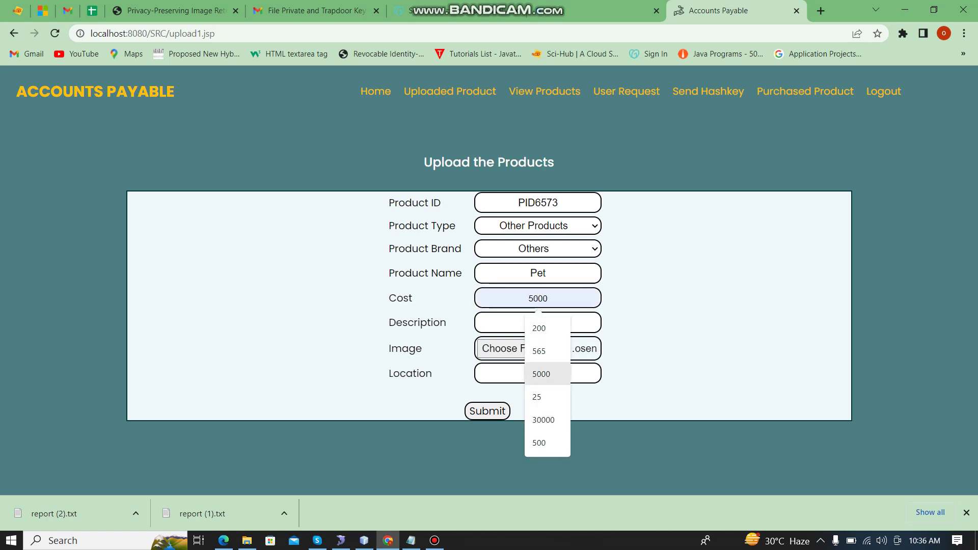
key("Return")
key("Tab")
key("Down")
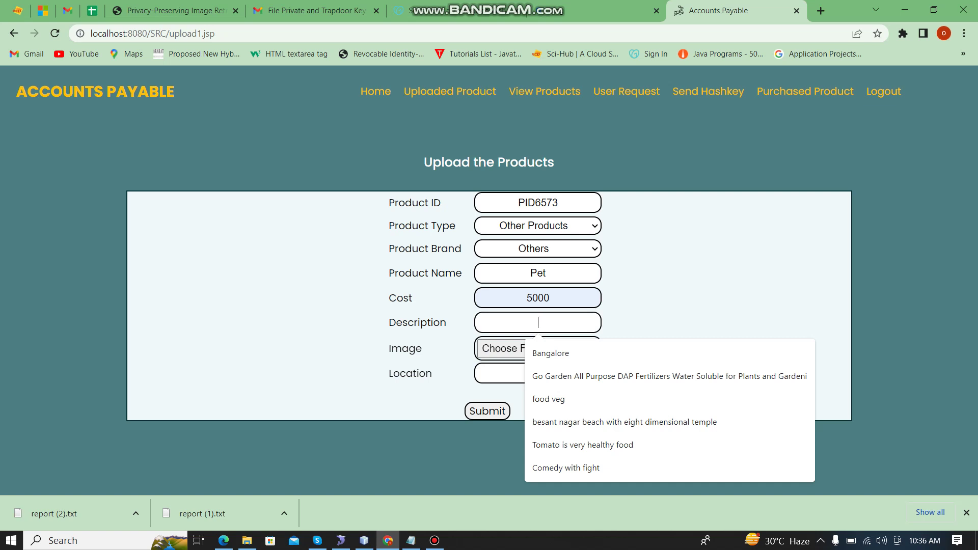
type("Goo")
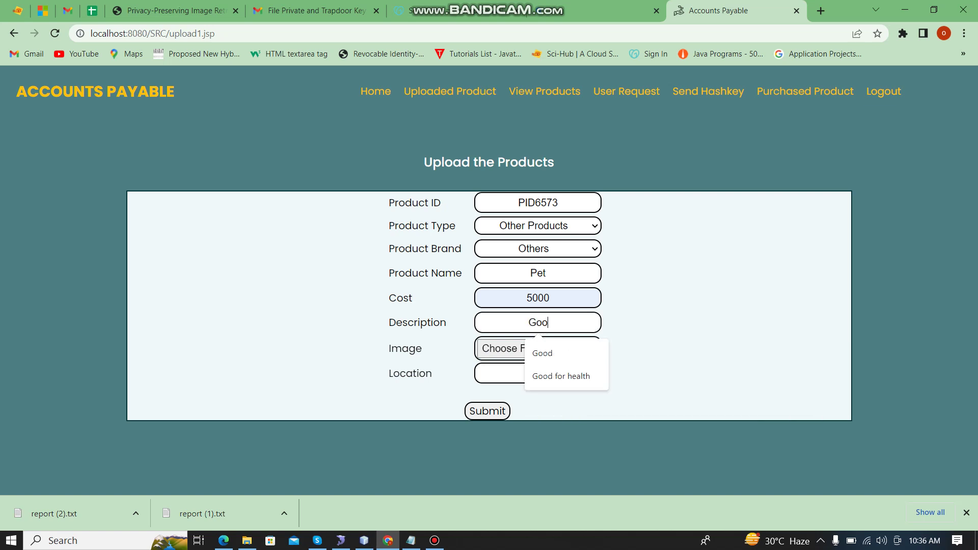
type("d pet")
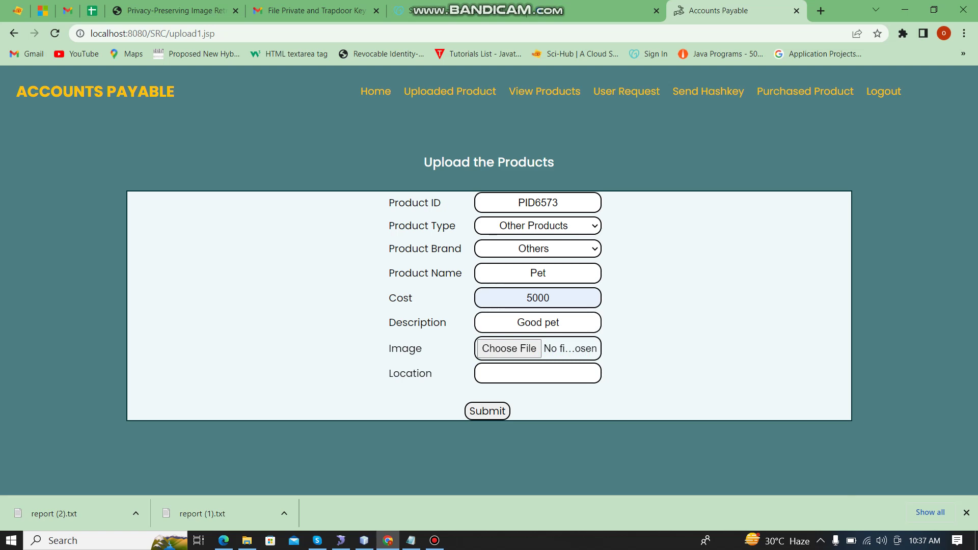
type("s")
left_click(509, 349)
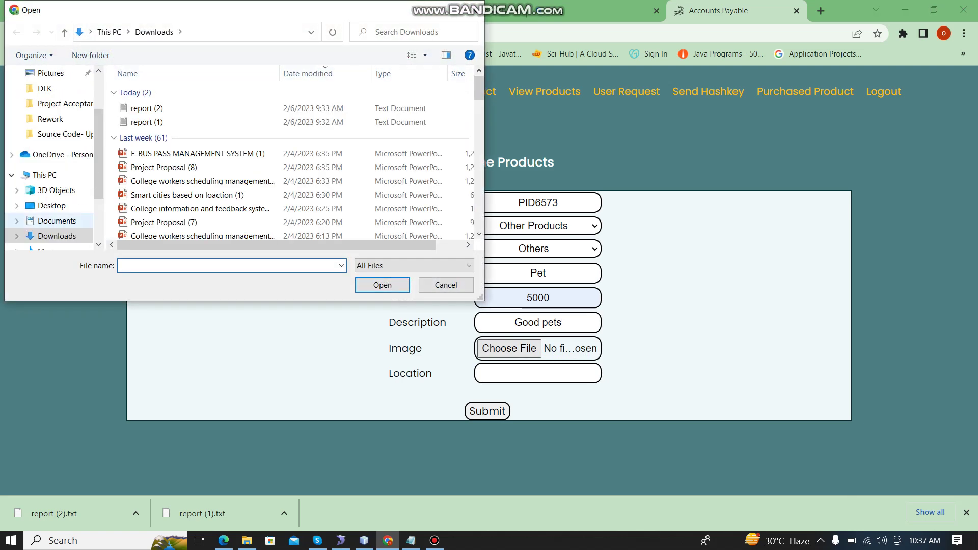
Step: Attach pet.jpg from Downloads as the product image
scroll(295, 192, "down", 12)
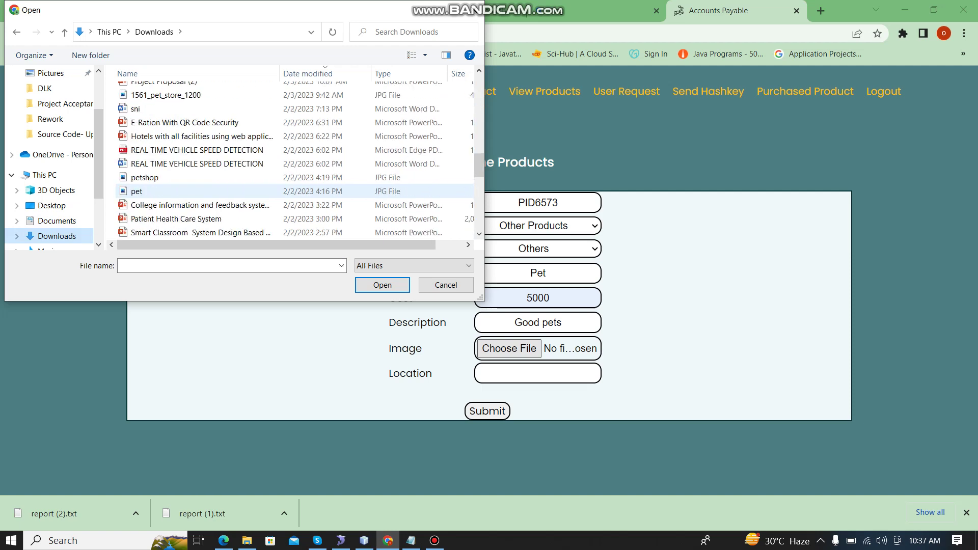
scroll(295, 191, "down", 2)
left_click(214, 108)
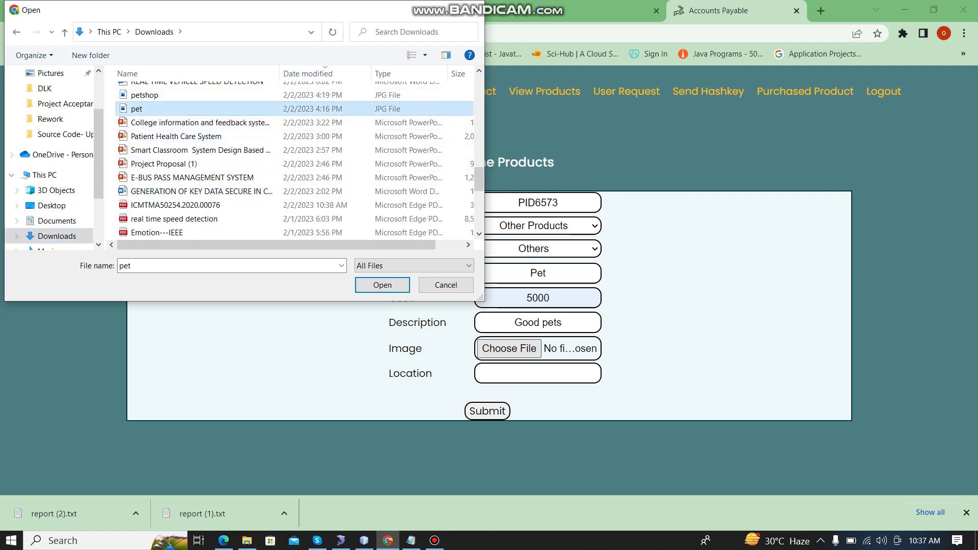
left_click(382, 285)
Step: Set the location to chennai and submit the Pet product
left_click(538, 373)
left_click(546, 343)
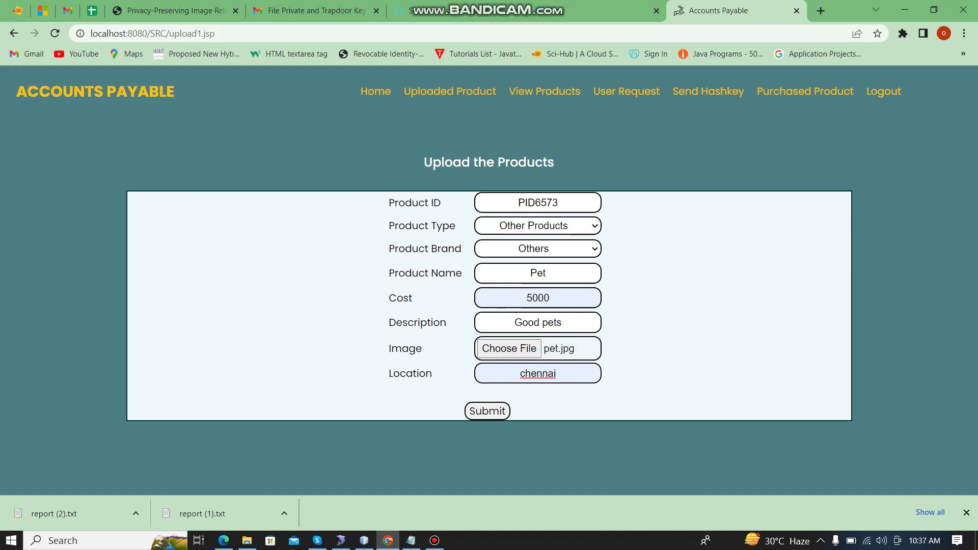
key("Return")
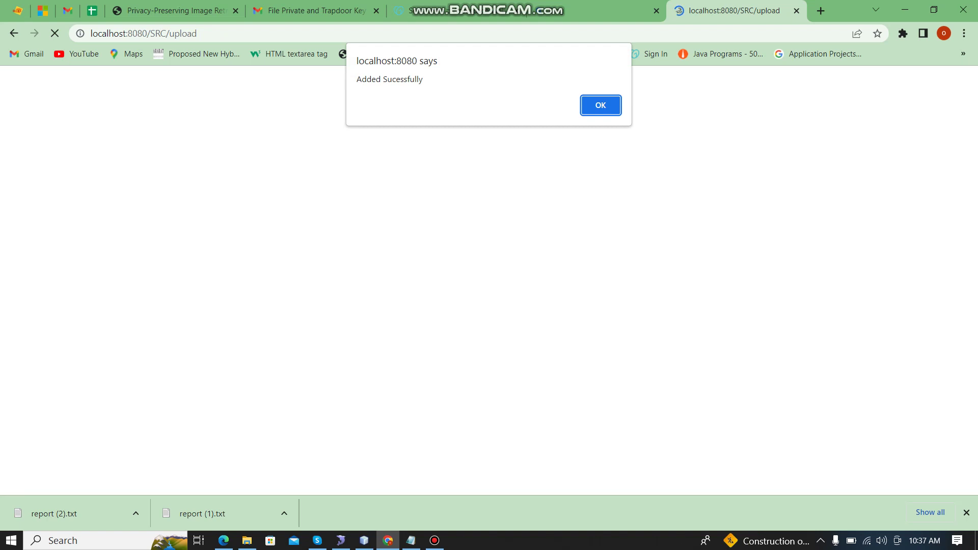
key("Return")
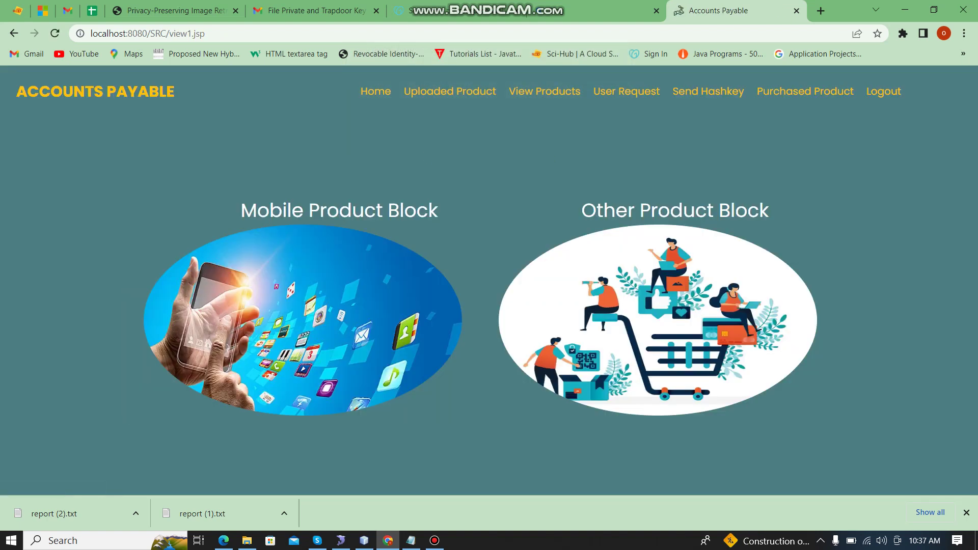
left_click(657, 320)
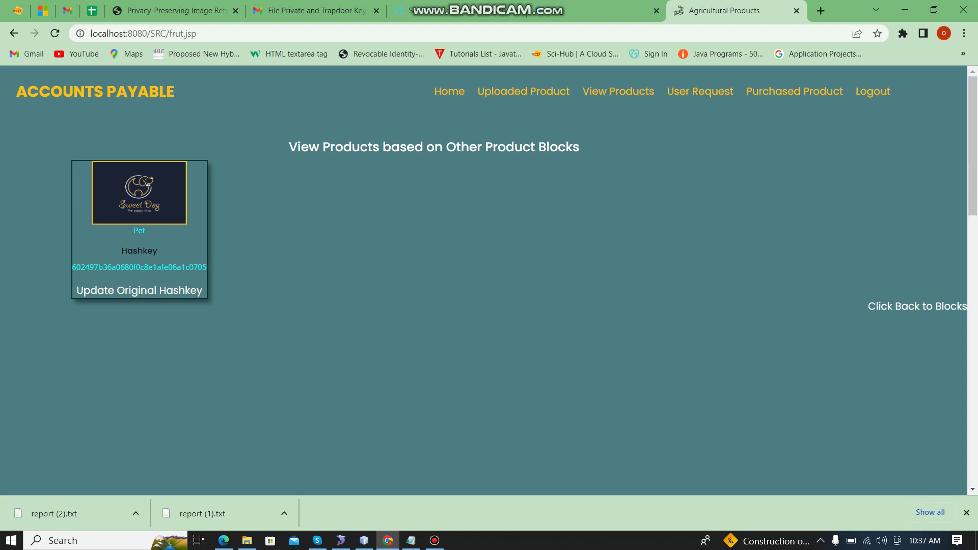
left_click_drag(72, 267, 207, 267)
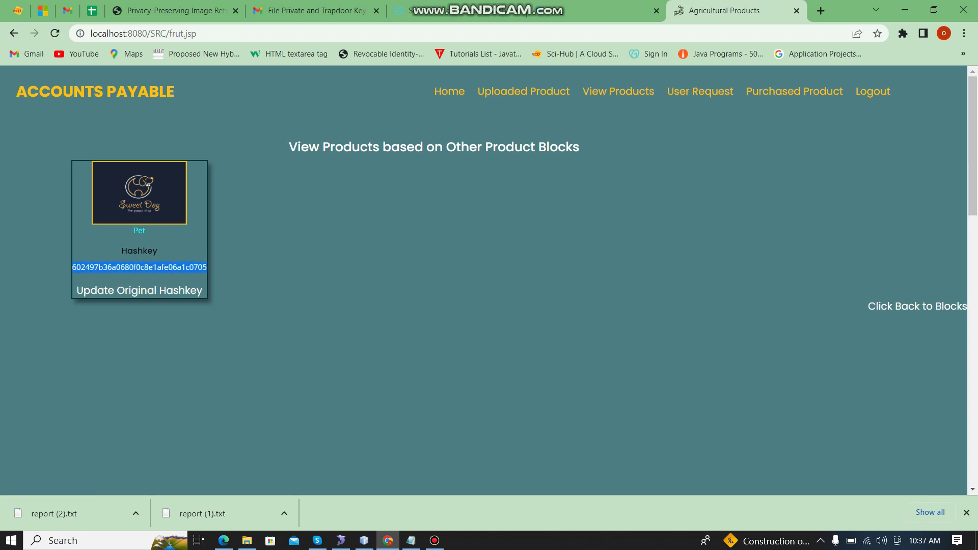
left_click(206, 267)
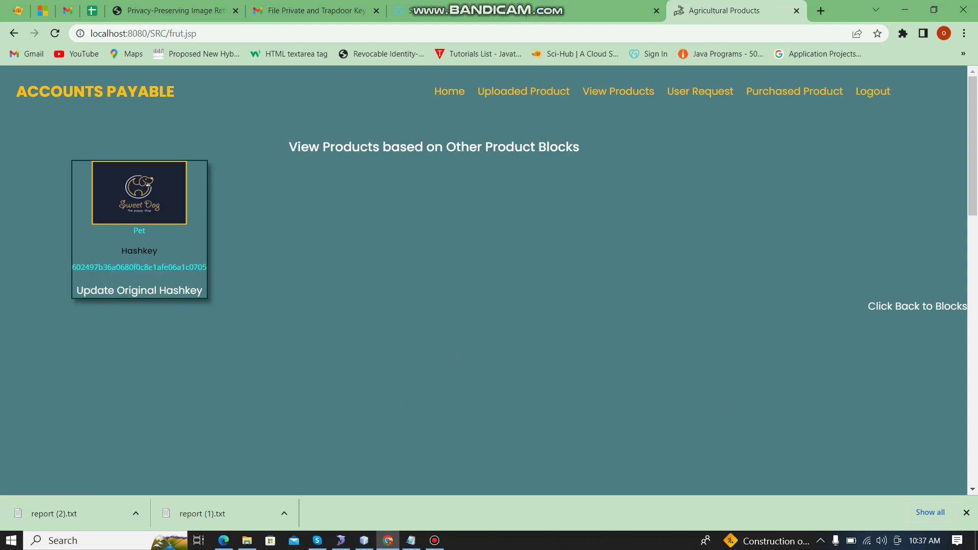
left_click(246, 540)
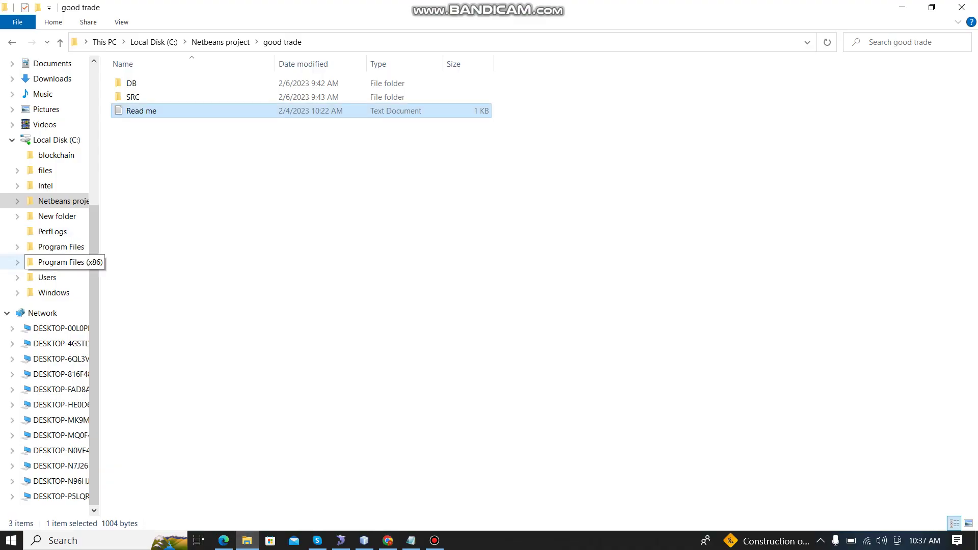
Step: Navigate File Explorer to the C:\blockchain folder
left_click(61, 262)
scroll(51, 231, "up", 6)
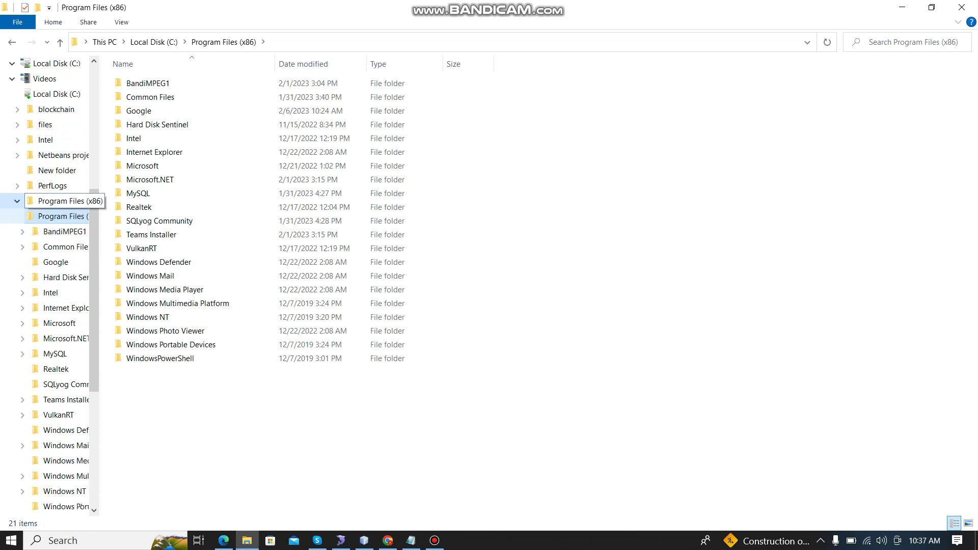
left_click(56, 139)
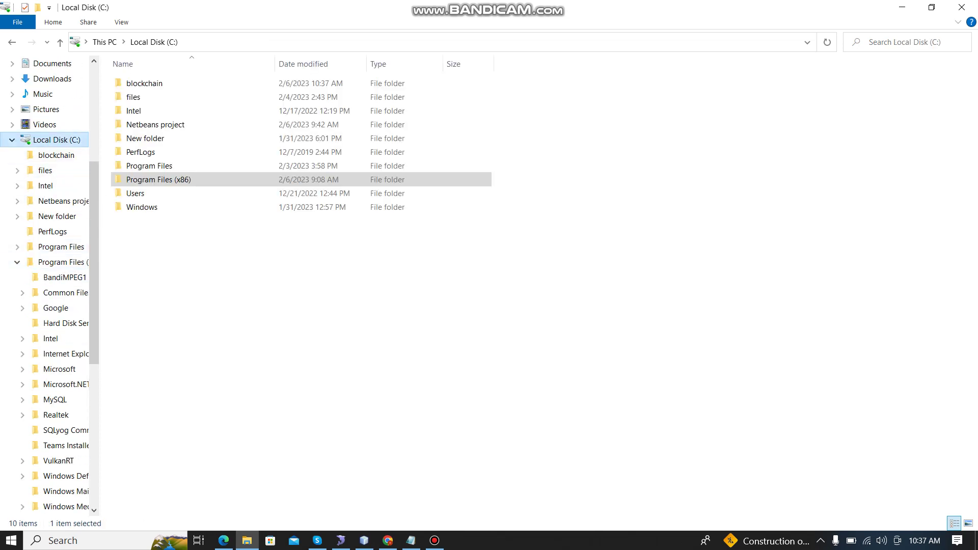
double_click(147, 83)
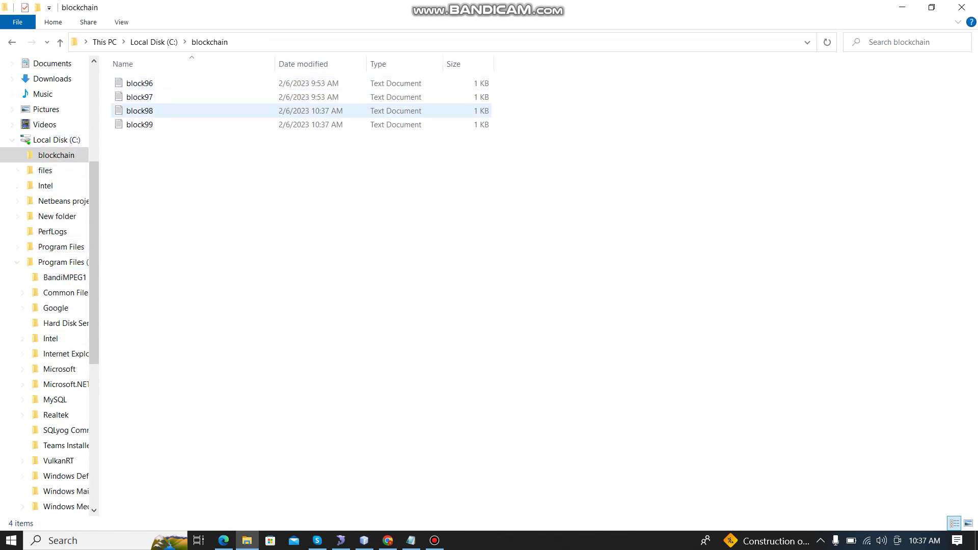
Step: Open block96 in Notepad, select its stored hash, and close it
double_click(139, 83)
left_click_drag(110, 187, 269, 187)
left_click(812, 159)
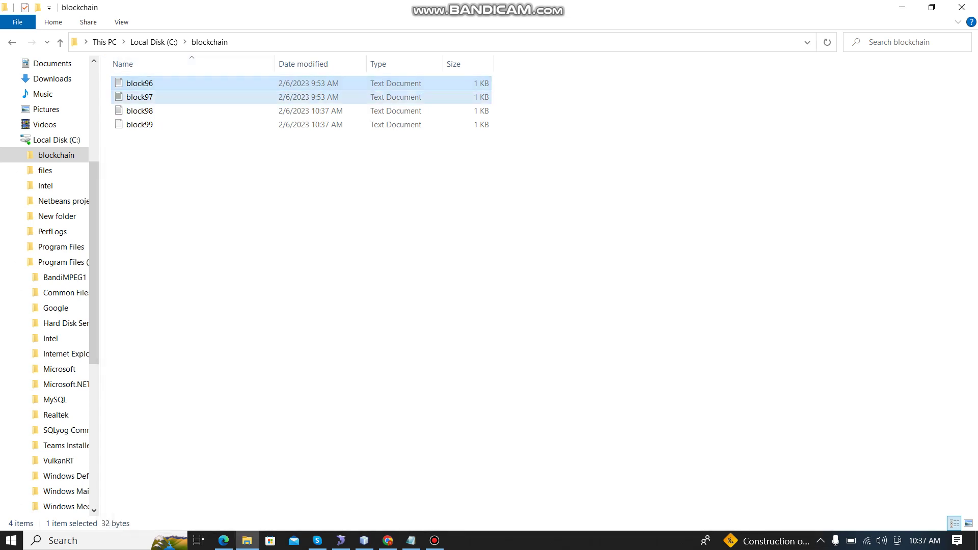
Step: Inspect block97's hash in Notepad, then minimize Explorer to return to Chrome
double_click(139, 97)
left_click_drag(156, 187, 269, 187)
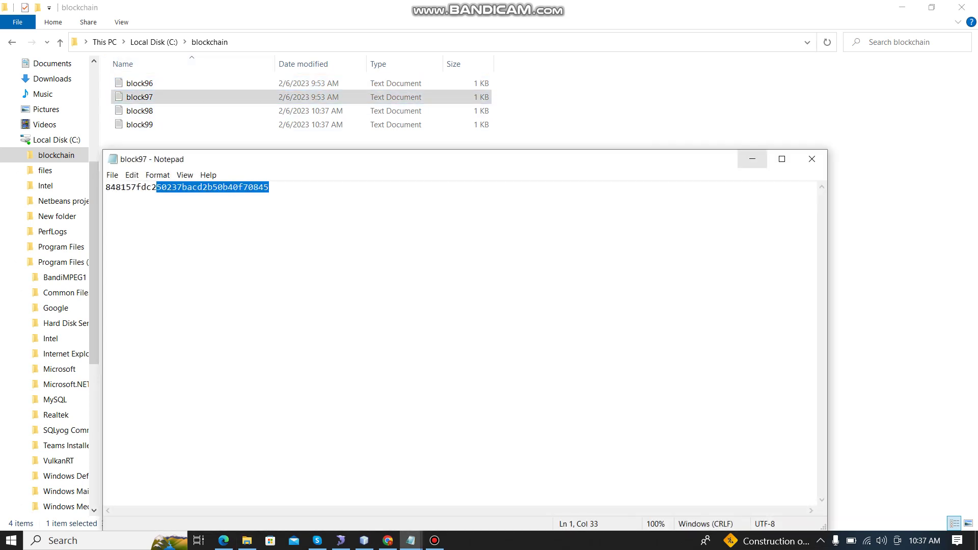
left_click(812, 159)
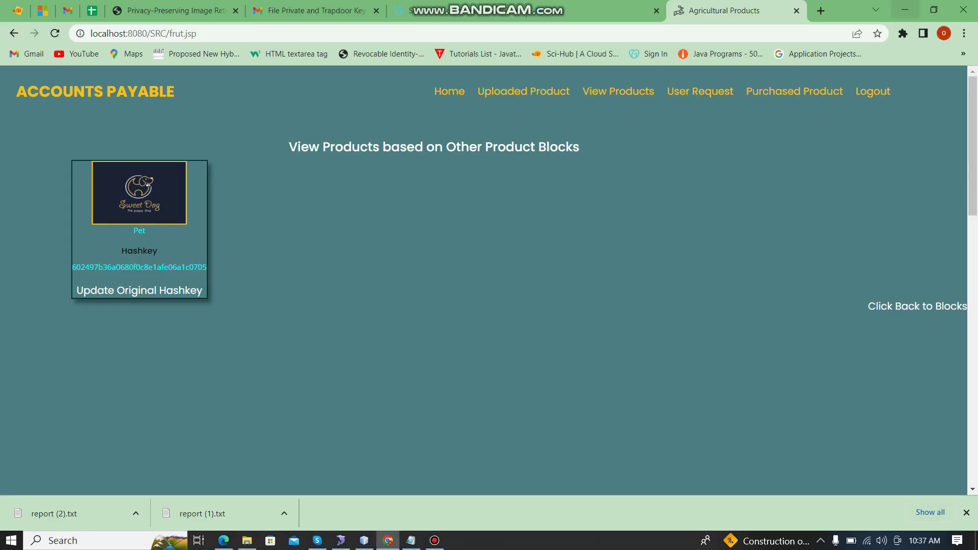
left_click(902, 7)
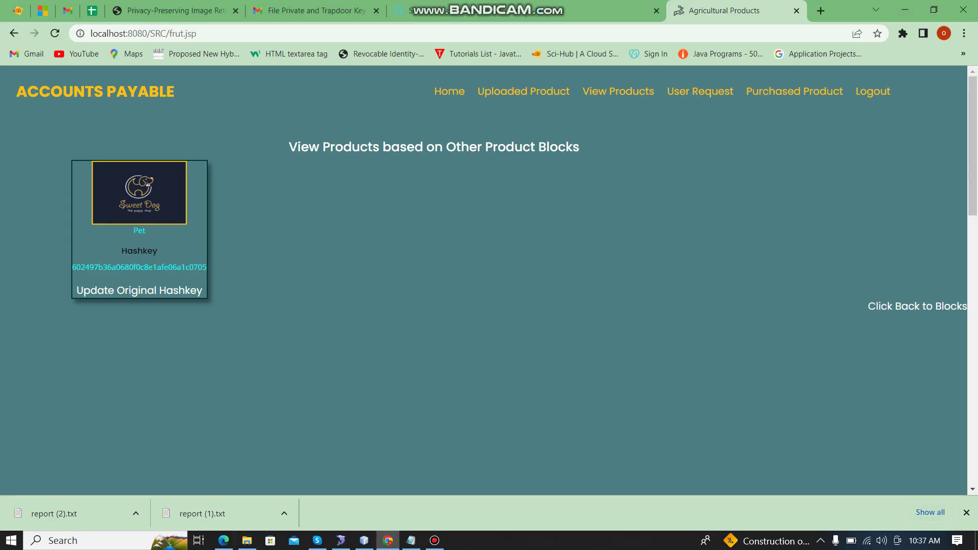
Step: Go from the home page to the Buyer Block's new-user registration form
left_click(872, 91)
left_click(942, 91)
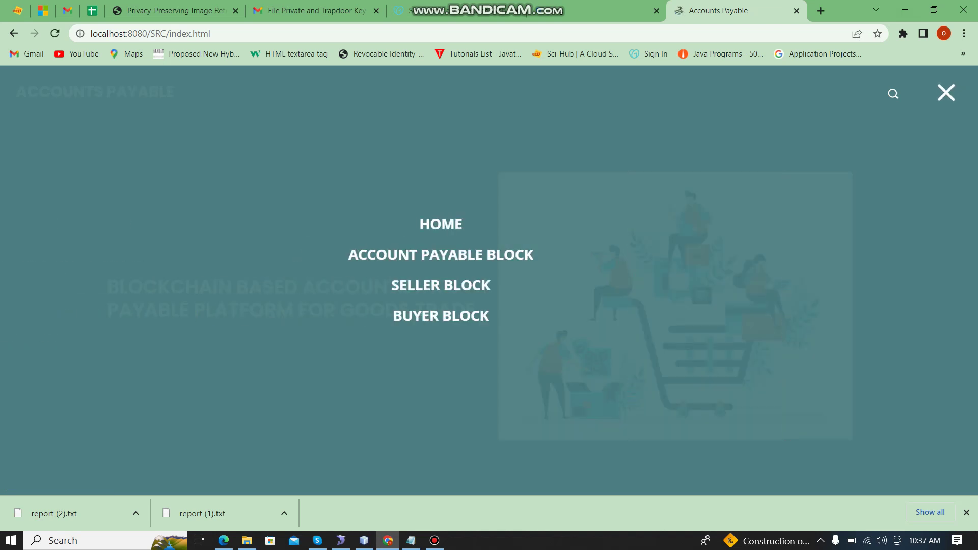
left_click(489, 316)
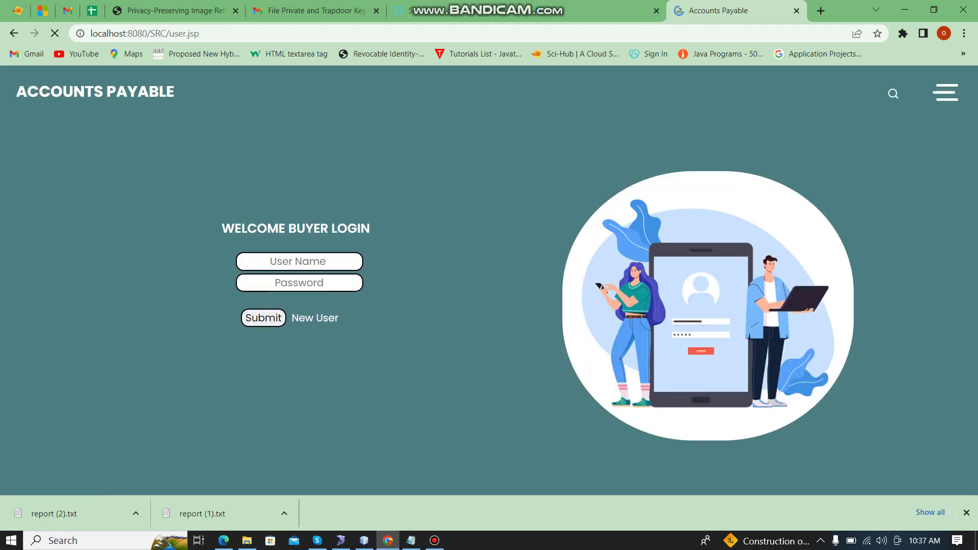
left_click(314, 318)
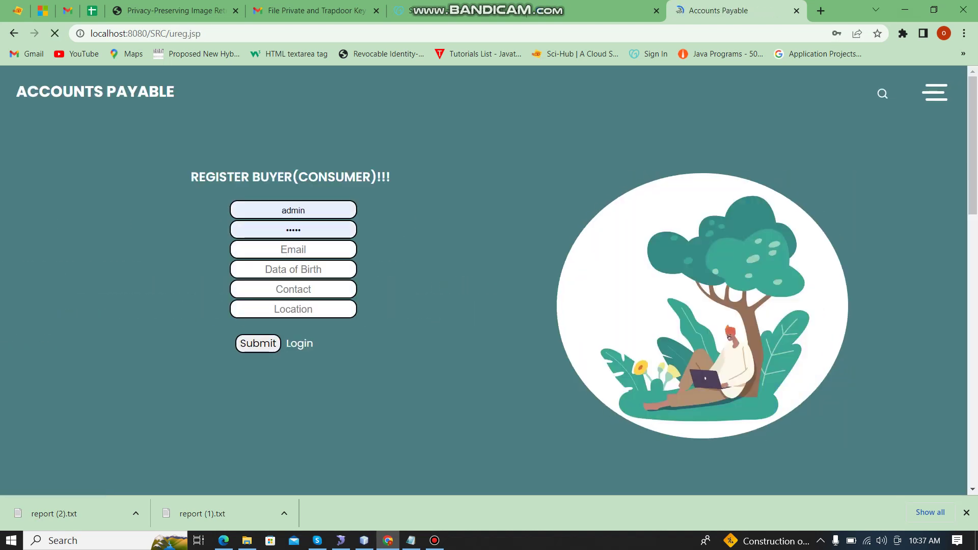
double_click(293, 210)
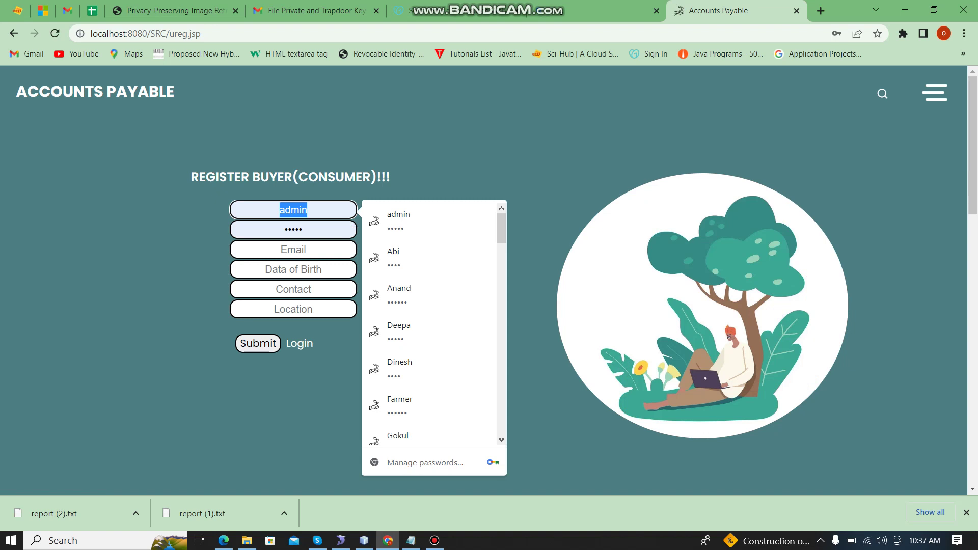
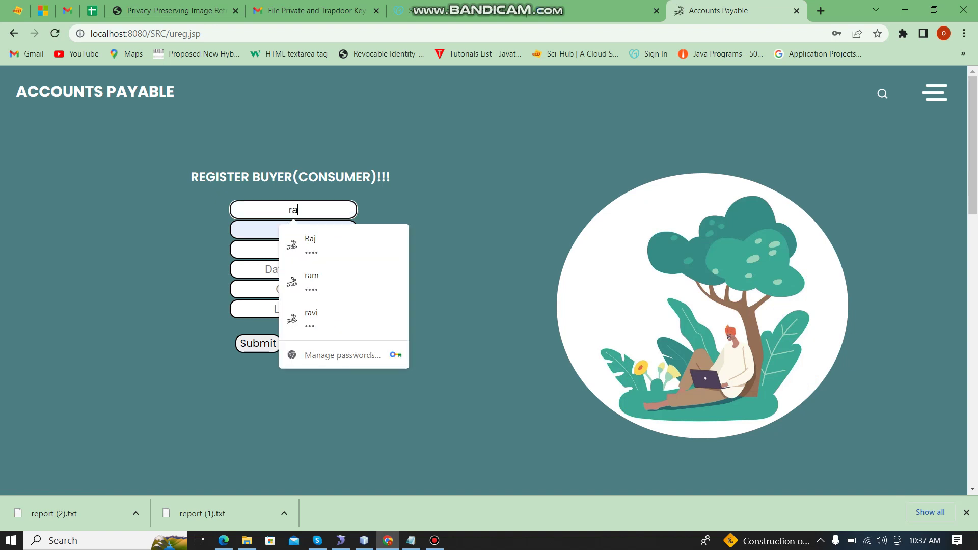
key("Tab")
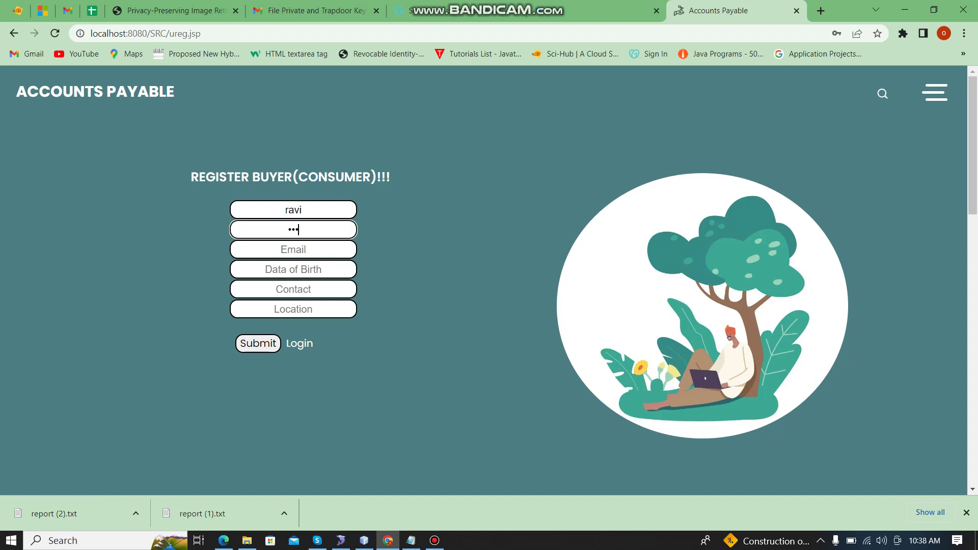
key("Tab")
key("Down")
key("Down")
key("Return")
key("Tab")
key("Down")
key("Down")
key("Down")
key("Down")
key("Return")
Step: Fill the saved contact number and location Vadapalani, then submit the registration
key("Tab")
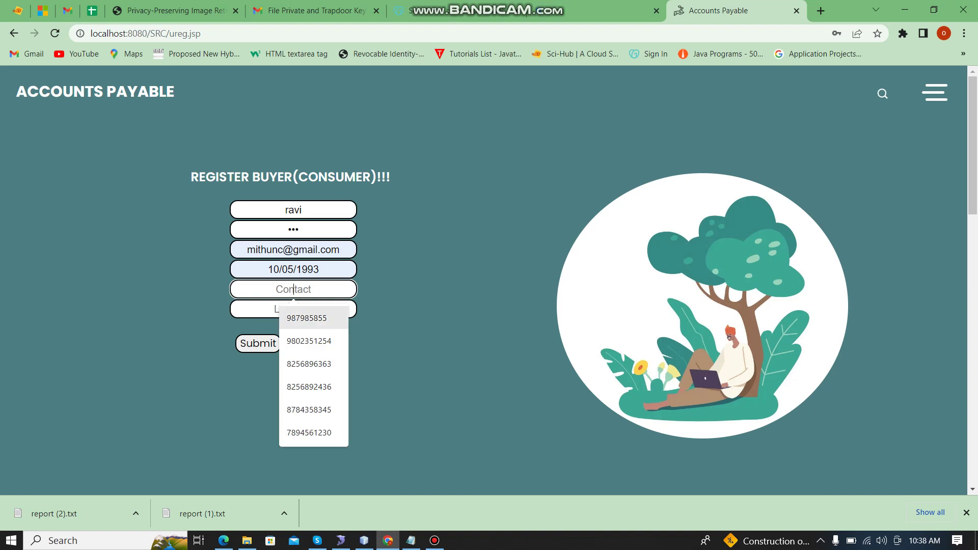
key("Down")
key("Down")
key("Return")
key("Tab")
key("Down")
key("Down")
key("Down")
key("Down")
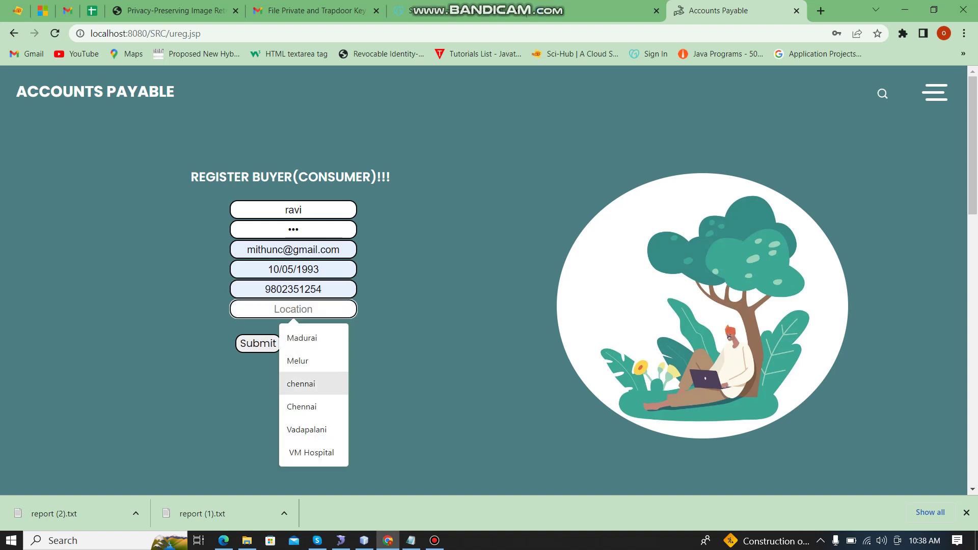
key("Down")
key("Return")
key("Tab")
key("Return")
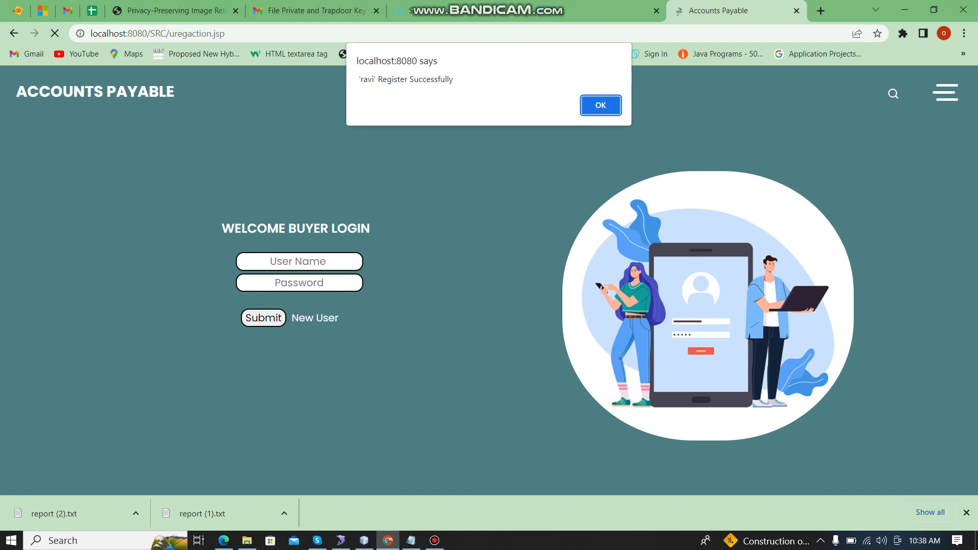
key("Return")
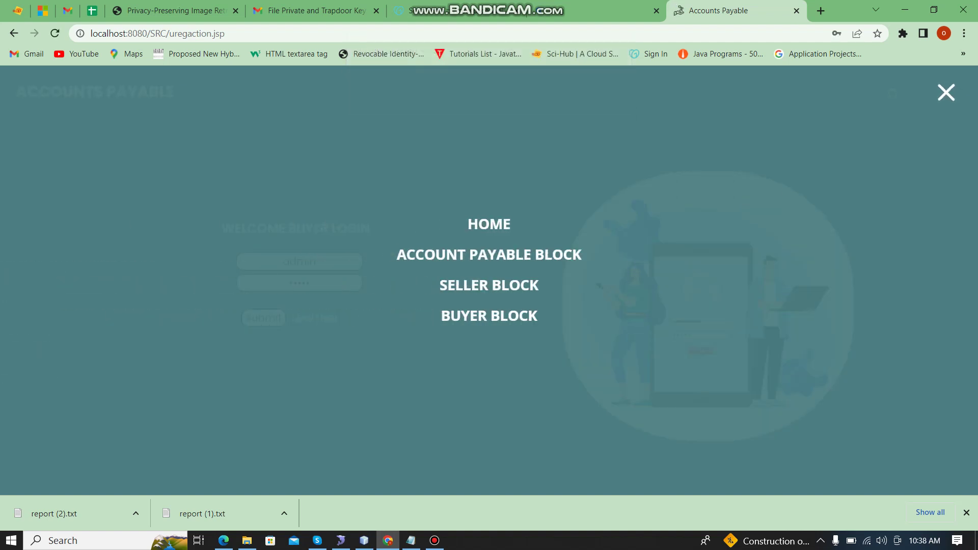
Step: Sign in to the Account Payable Block as administrator
left_click(489, 255)
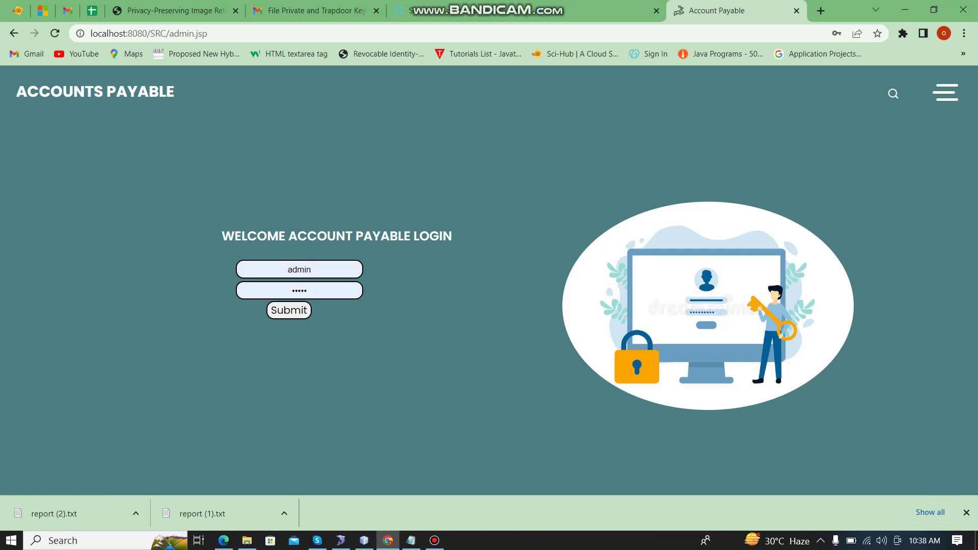
key("Return")
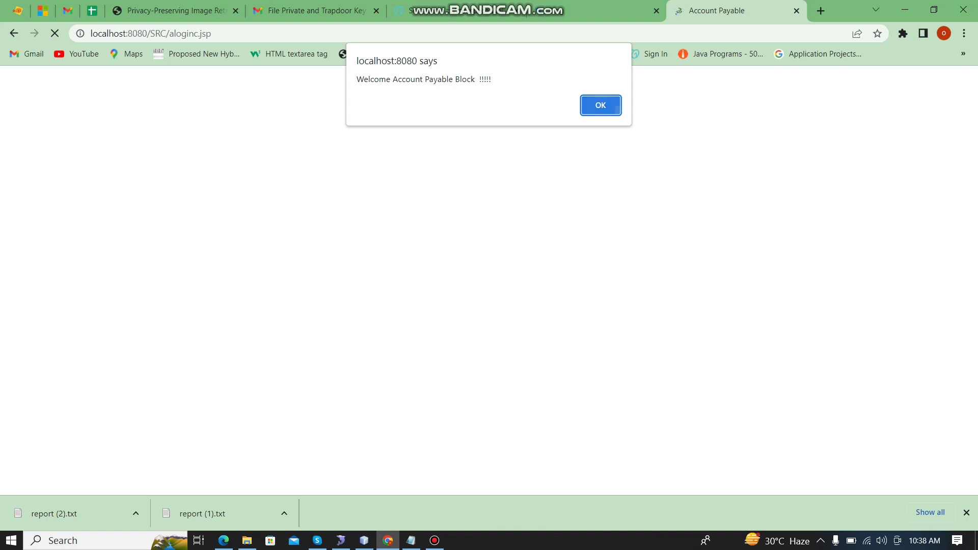
key("Return")
key("Return")
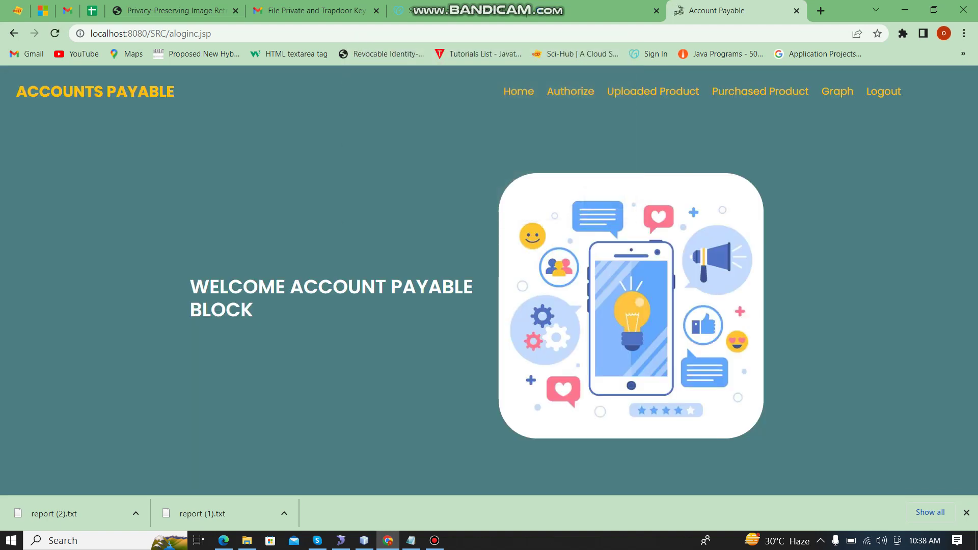
Step: Authorize waiting buyer user 6 under User block, then return home
left_click(579, 91)
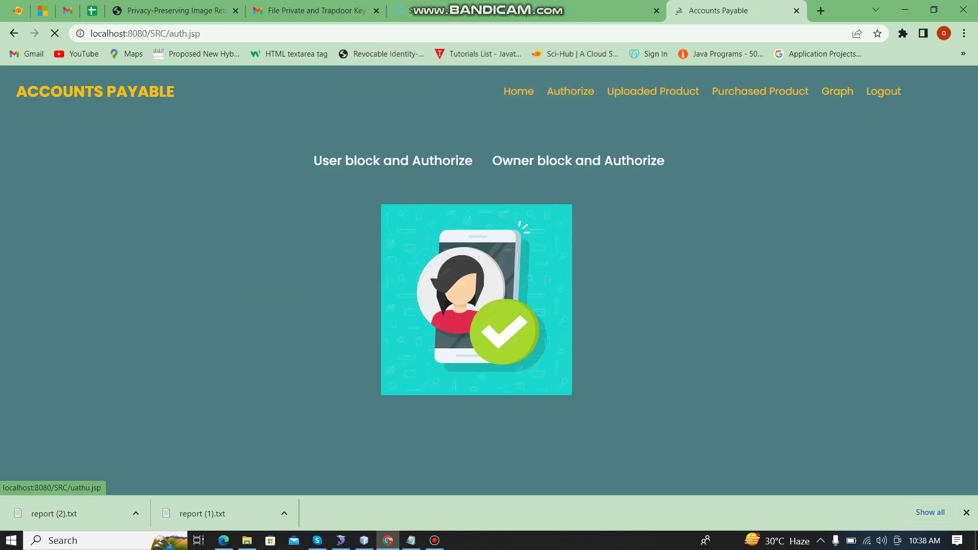
left_click(392, 160)
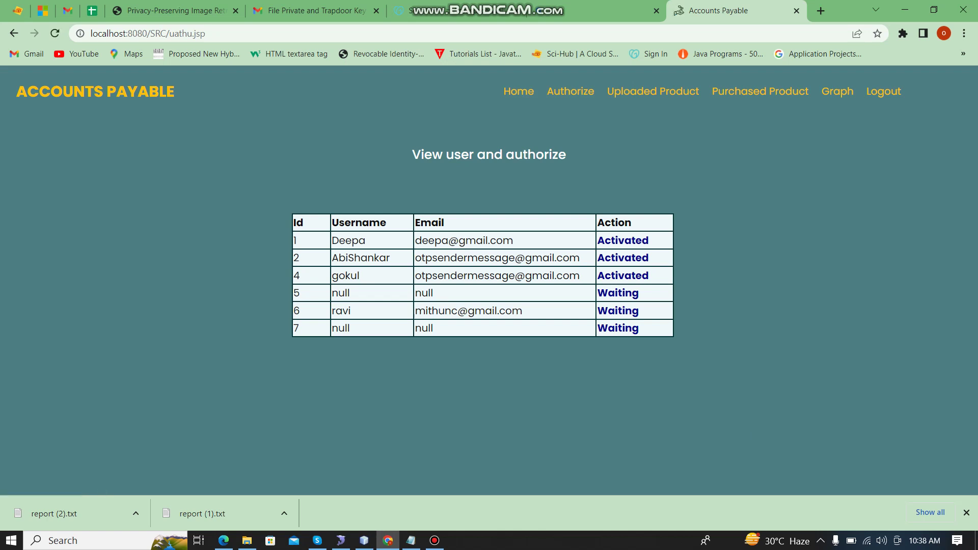
left_click(618, 311)
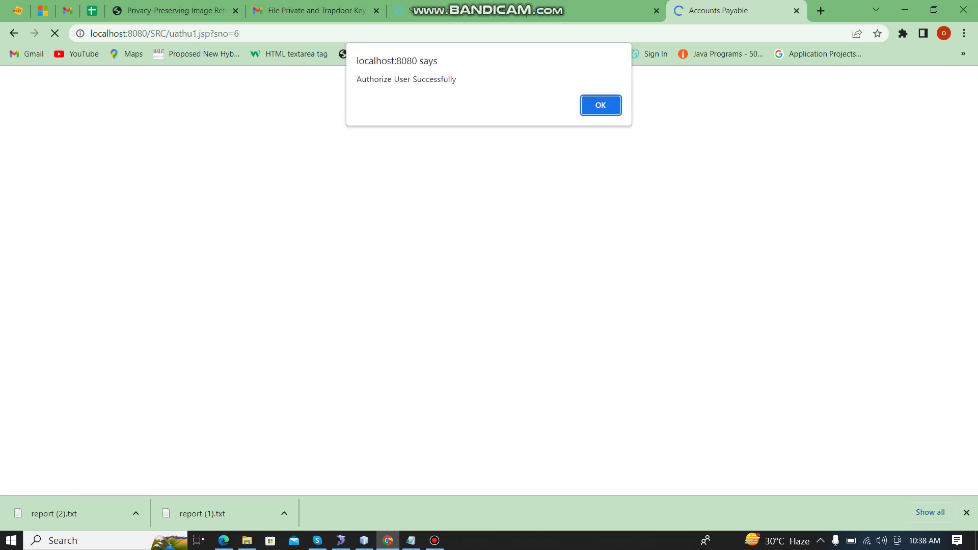
left_click(600, 105)
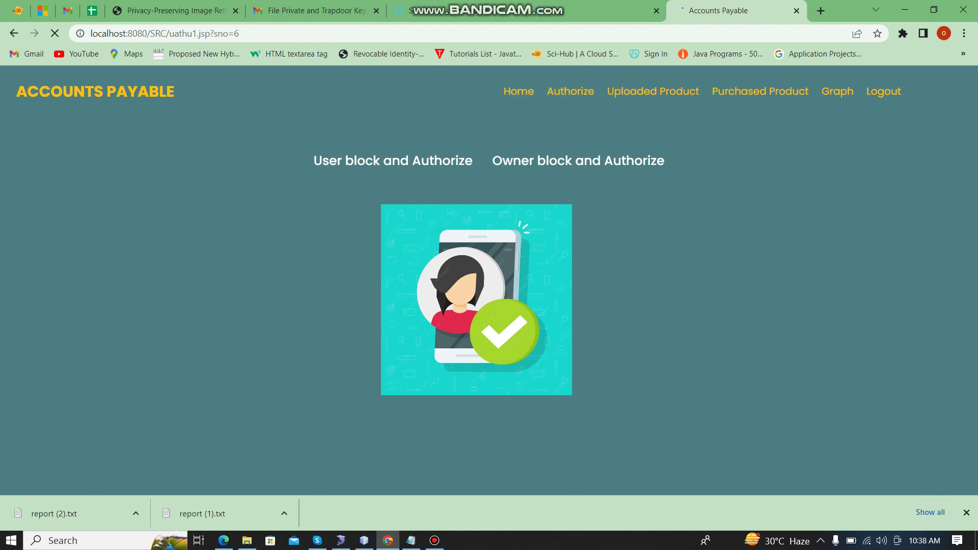
left_click(883, 92)
Step: Log in to the Buyer Block as ravi and dismiss the welcome alert
left_click(945, 92)
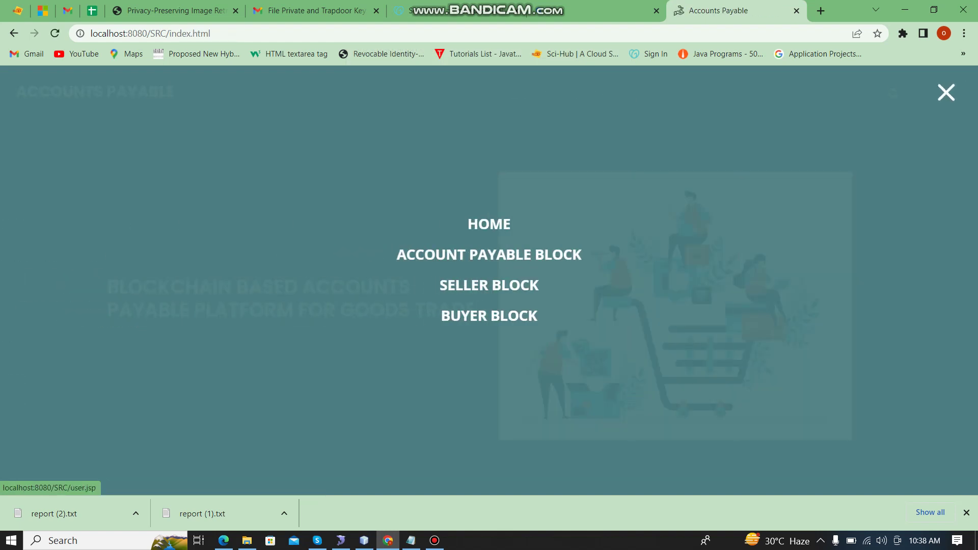
left_click(489, 316)
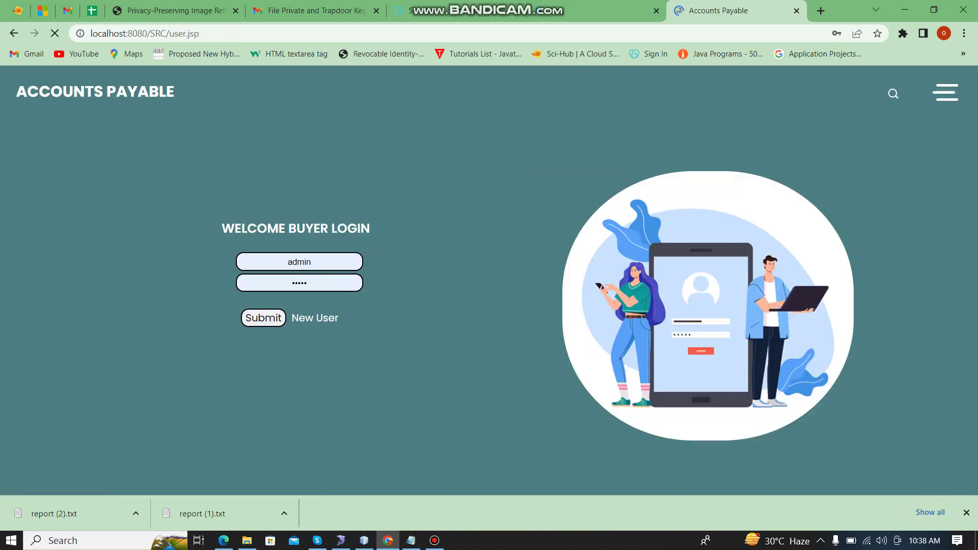
double_click(299, 261)
type("ravi")
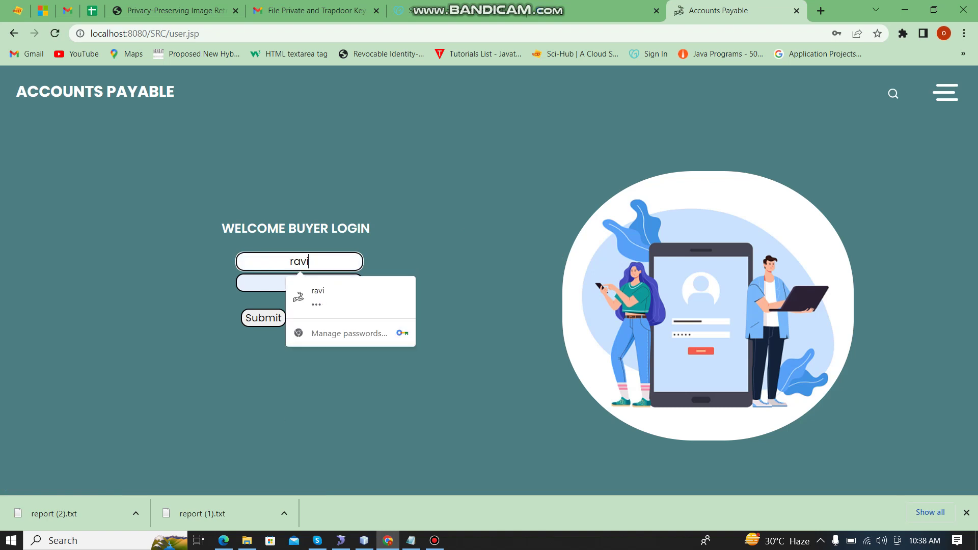
key("Tab")
key("Return")
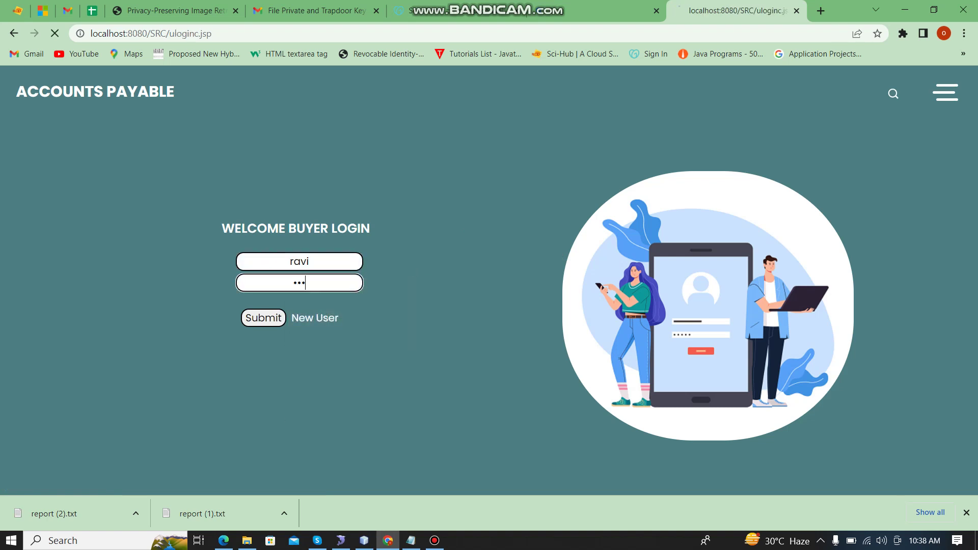
key("Return")
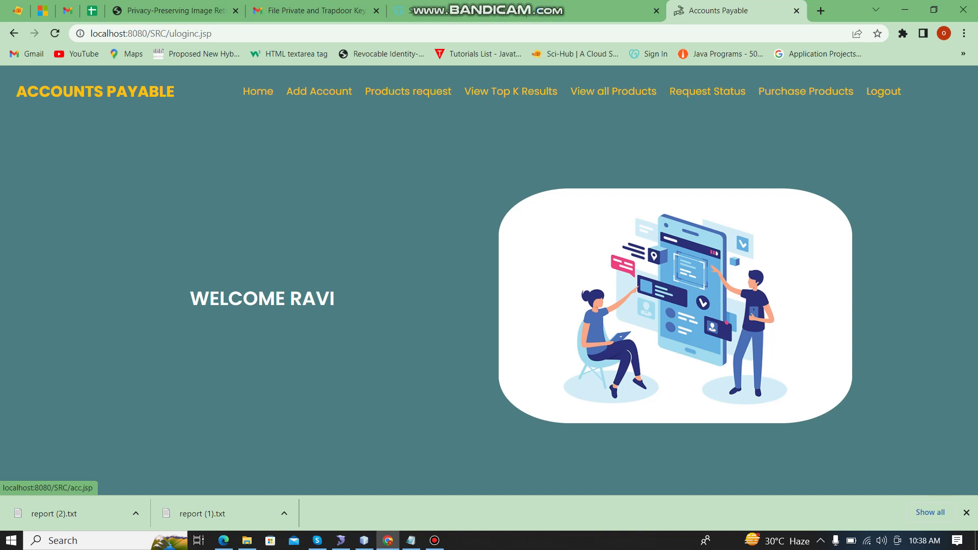
Step: Start a Debit Card account with bank IOB and the saved account number
left_click(319, 91)
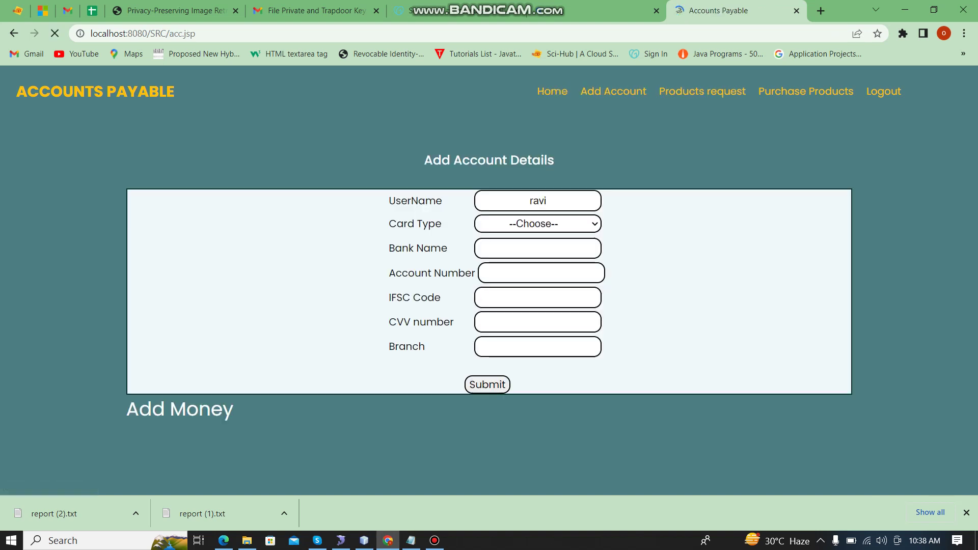
left_click(538, 223)
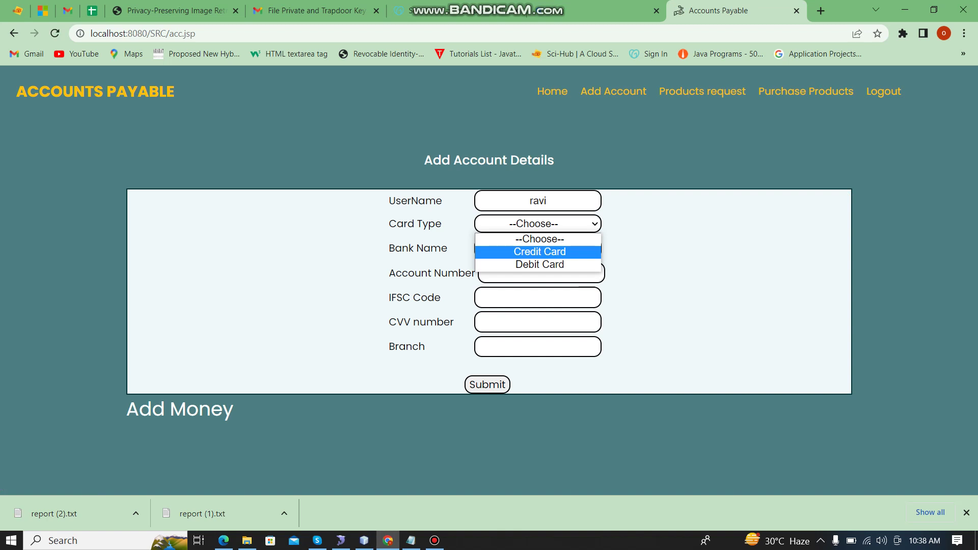
left_click(540, 264)
left_click(542, 273)
left_click(537, 248)
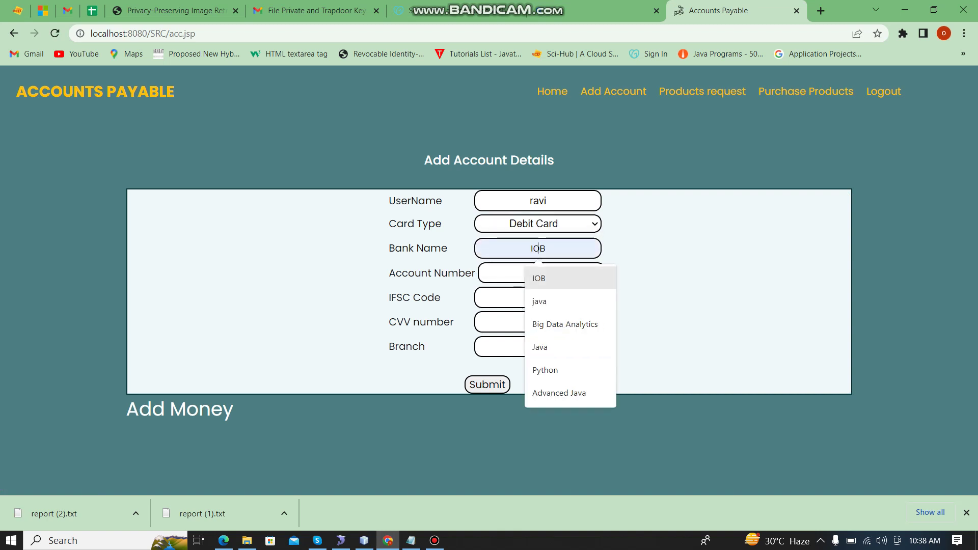
left_click(541, 277)
left_click(542, 273)
left_click(569, 303)
left_click(538, 297)
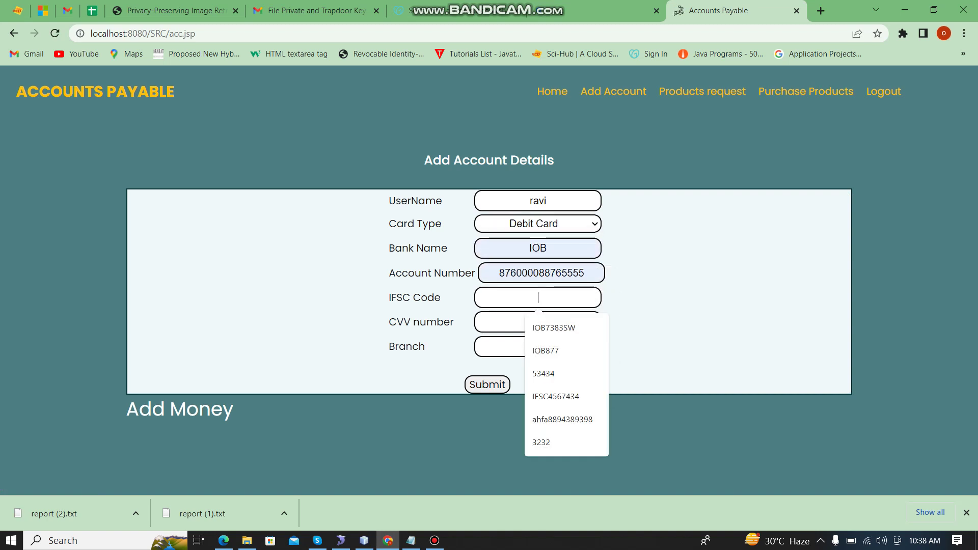
left_click(565, 327)
left_click(538, 322)
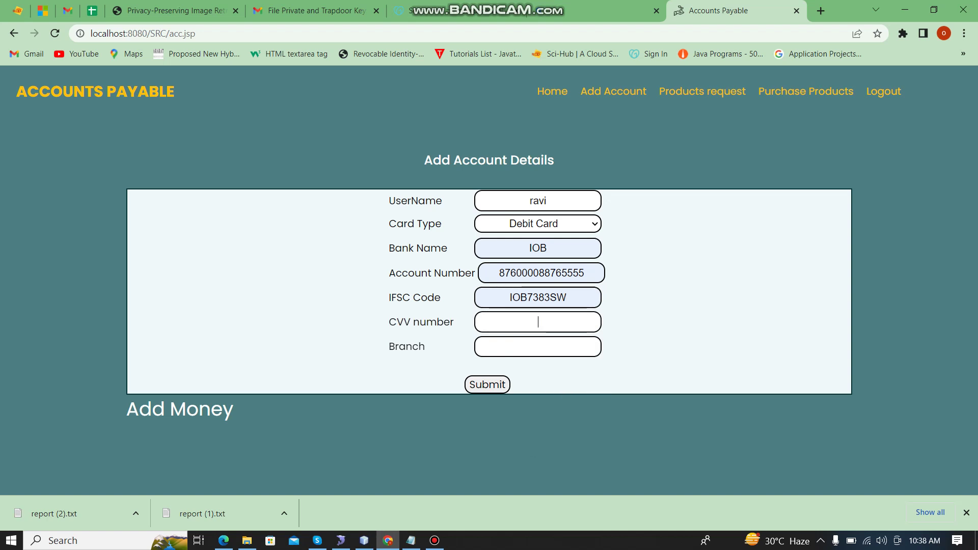
type("799")
left_click(538, 346)
key("Down")
key("Return")
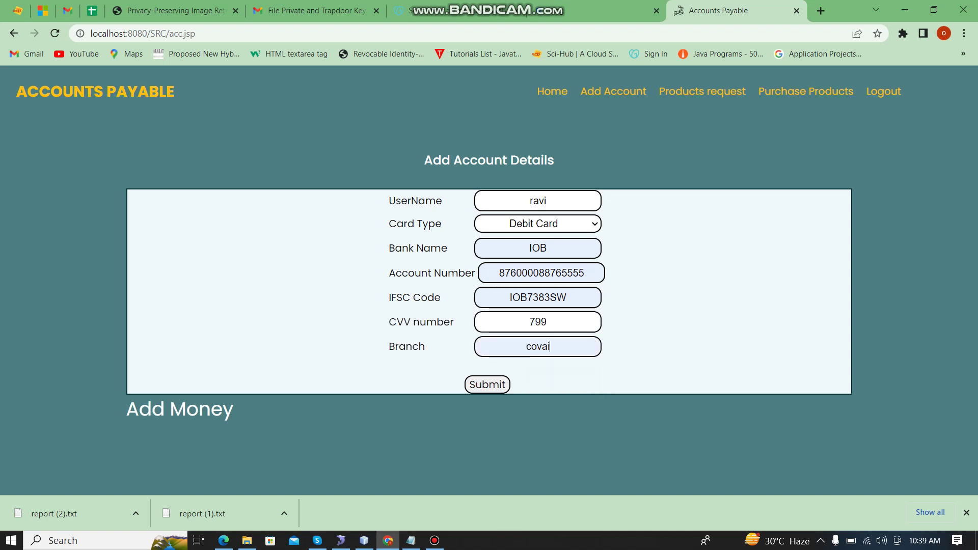
key("Return")
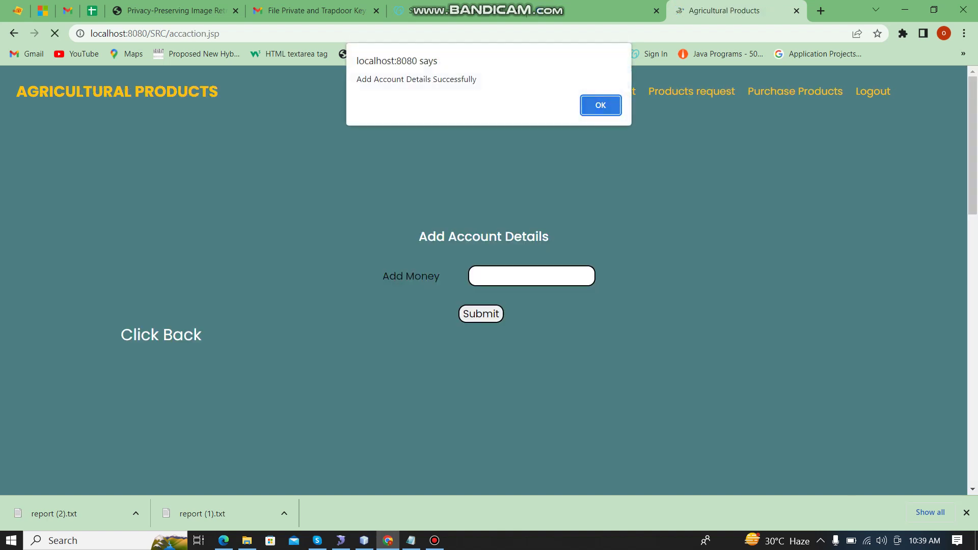
key("Return")
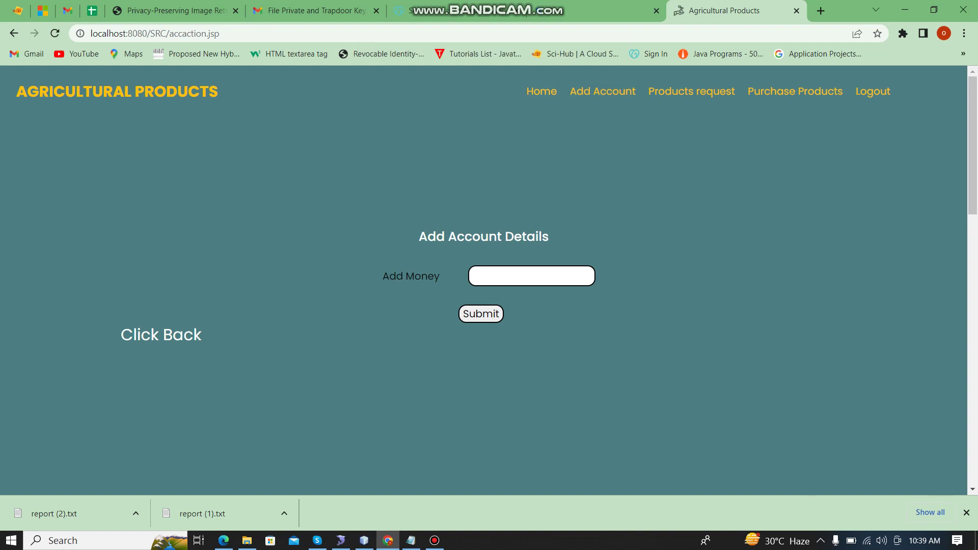
Step: Search products for 'pet' and make a purchase request from the Pet details page
left_click(691, 92)
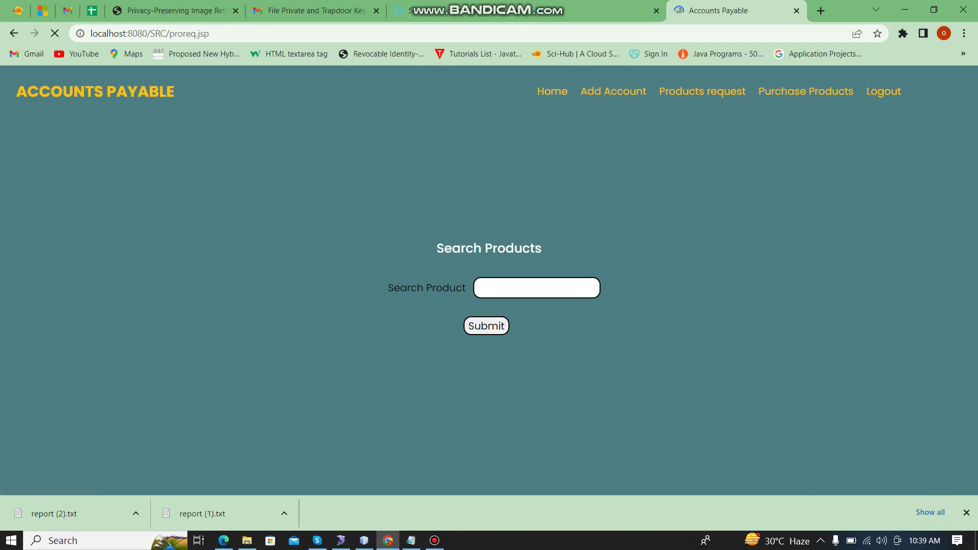
left_click(533, 287)
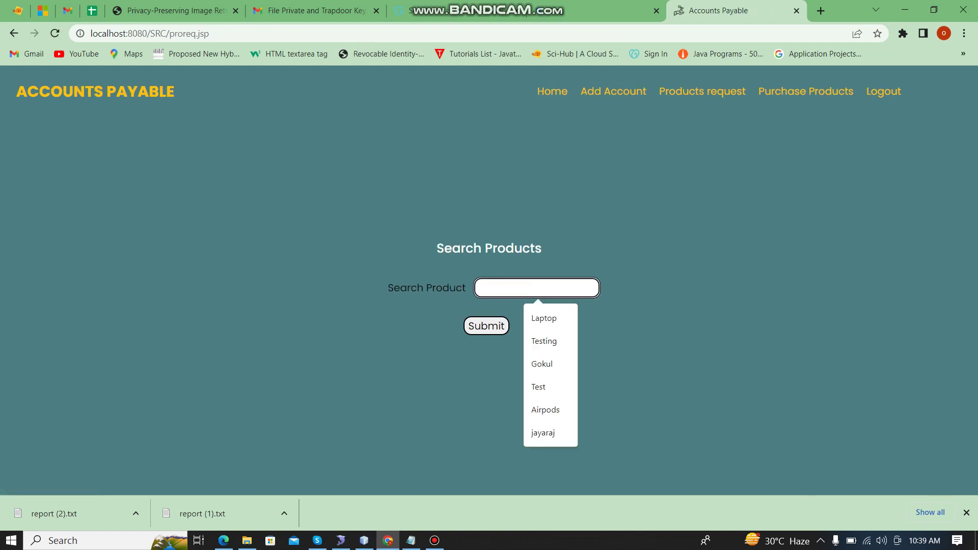
type("pet")
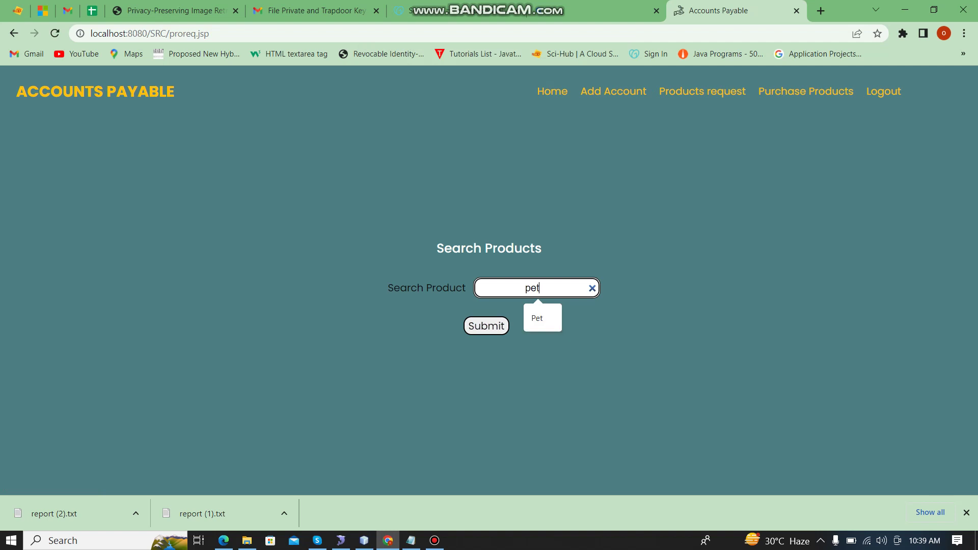
key("Return")
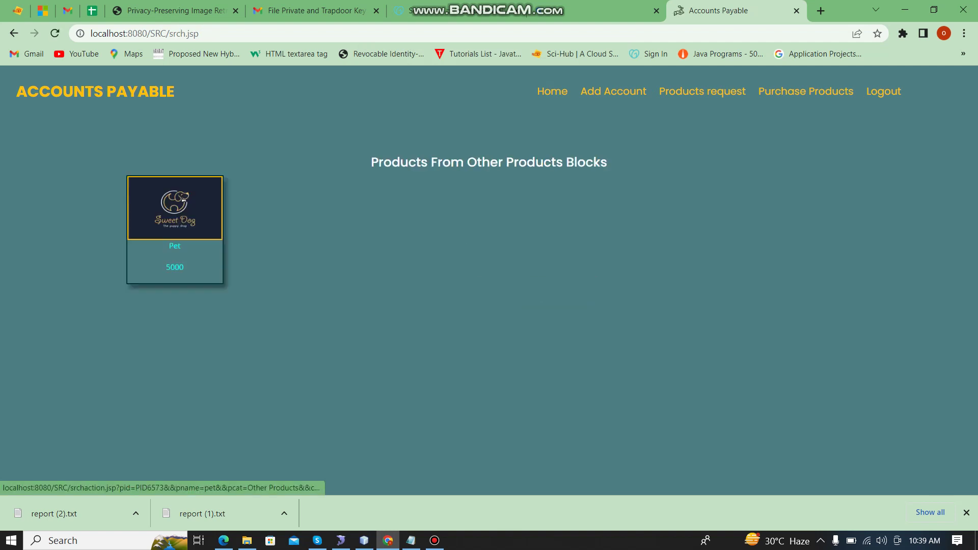
left_click(175, 214)
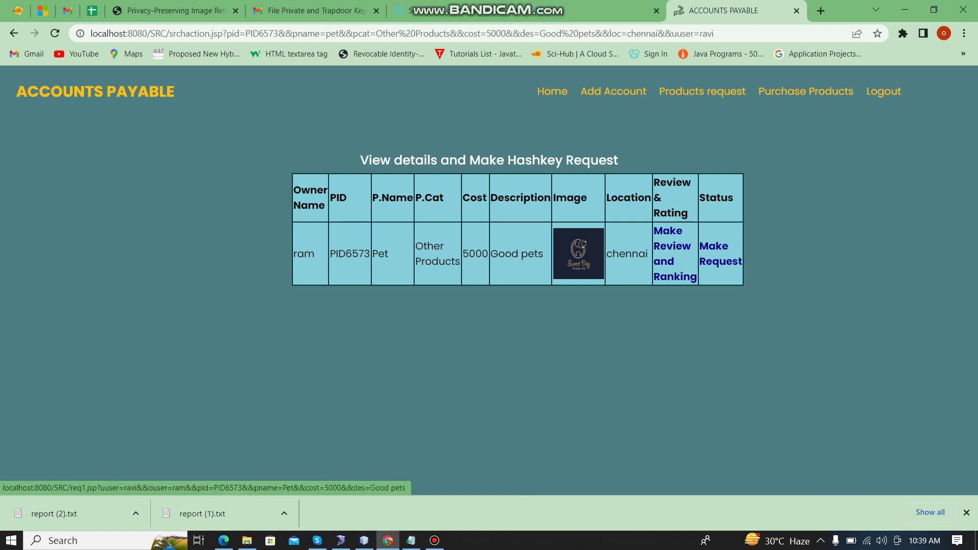
left_click(720, 254)
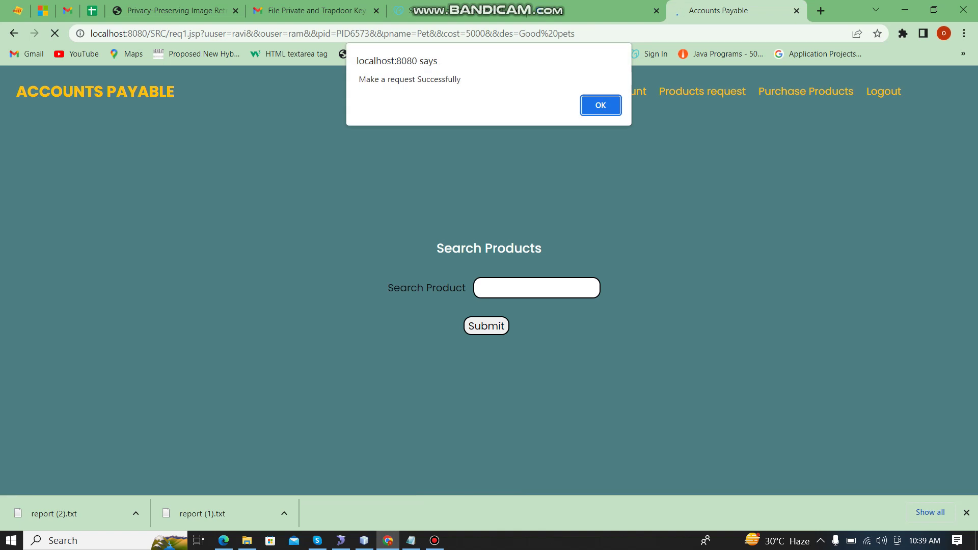
key("Return")
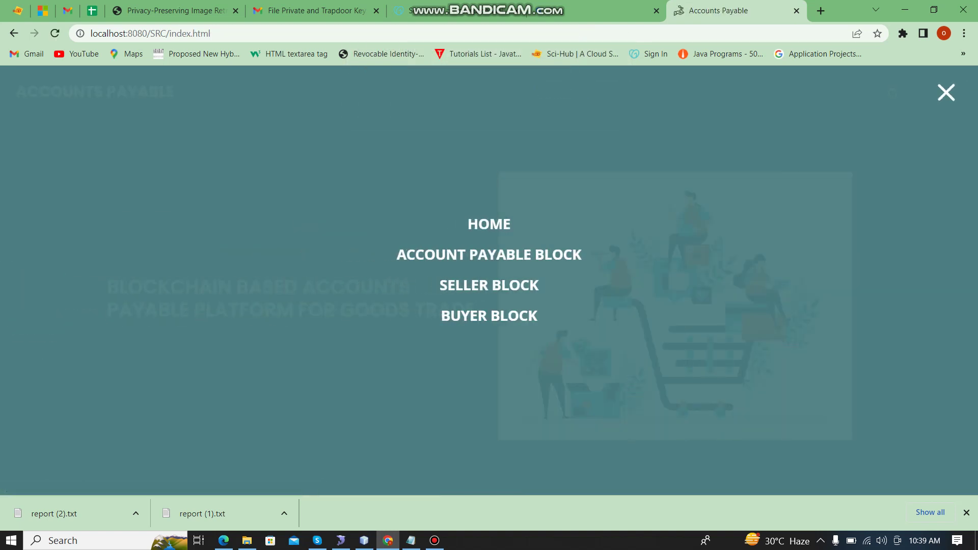
Step: Log in to the Seller Block with the saved seller account
left_click(489, 285)
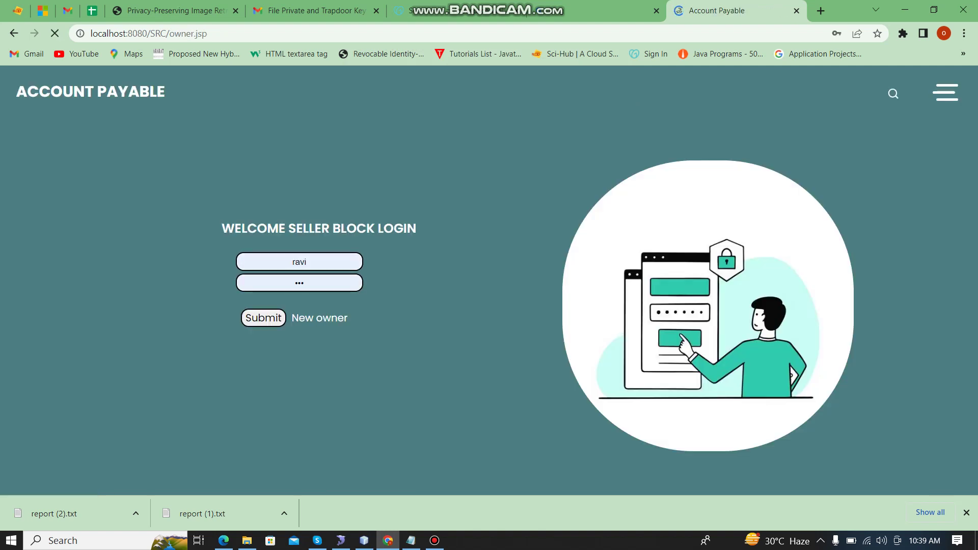
left_click(307, 262)
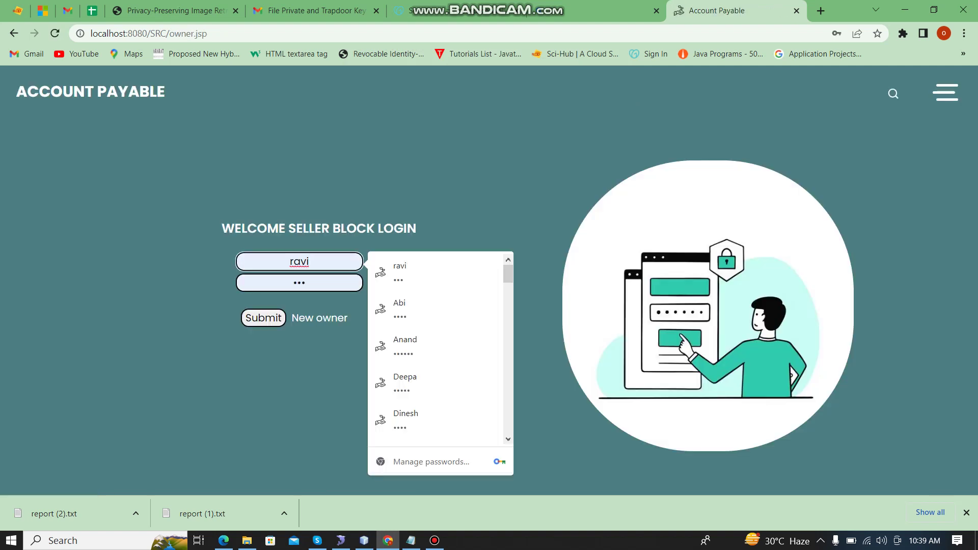
key("BackSpace")
key("BackSpace")
type("m")
key("Down")
key("Return")
key("Return")
key("Return")
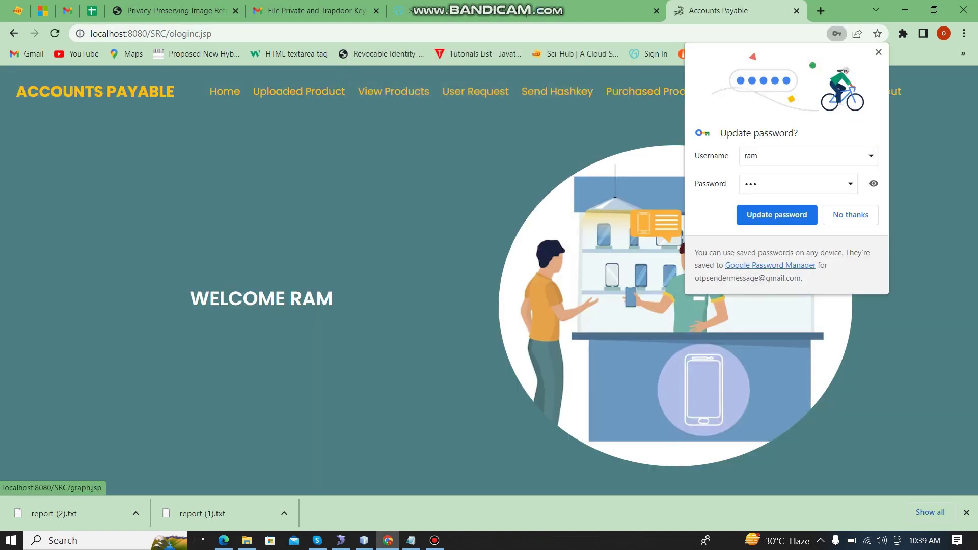
left_click(850, 215)
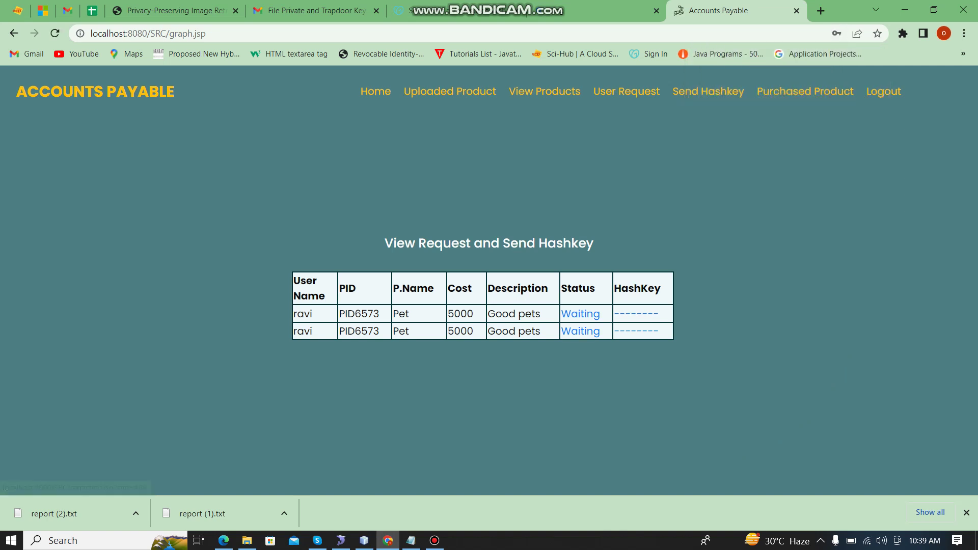
Step: Accept both waiting Pet purchase requests, then log out
left_click(580, 314)
left_click(600, 105)
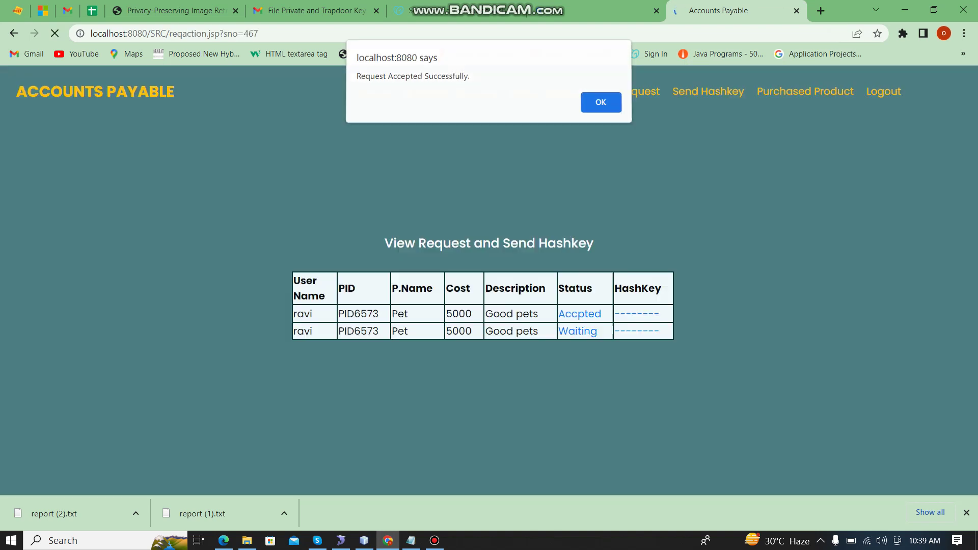
left_click(578, 331)
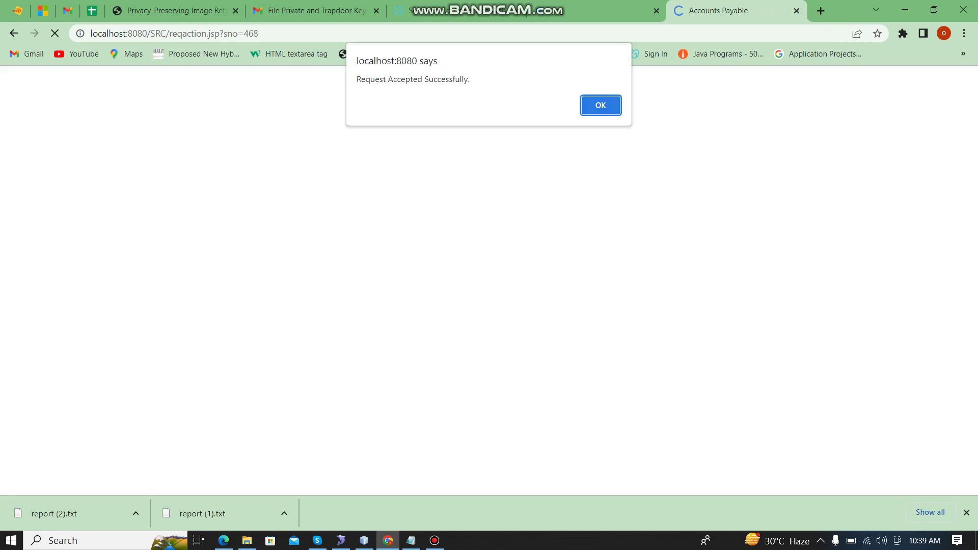
left_click(601, 105)
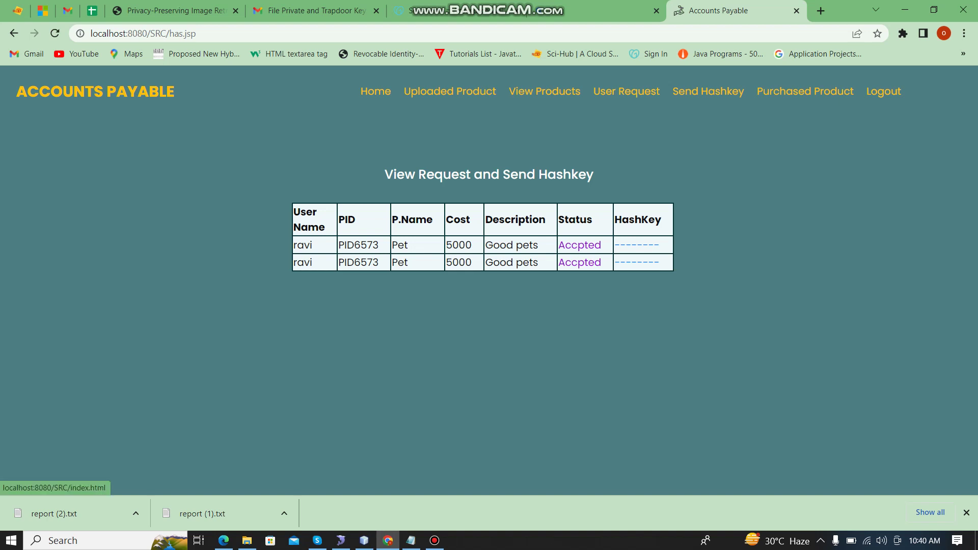
left_click(883, 91)
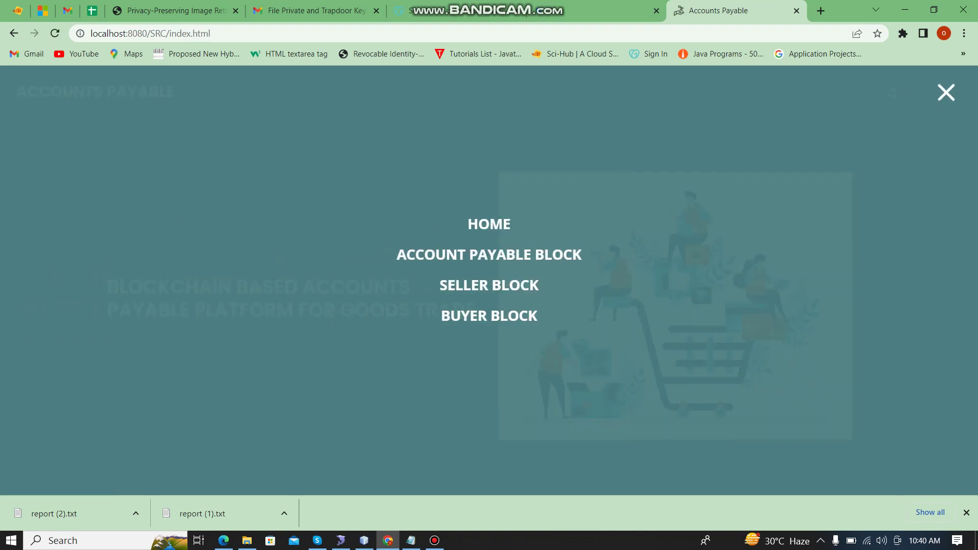
Step: Log in to the Buyer Block as the buyer
left_click(489, 316)
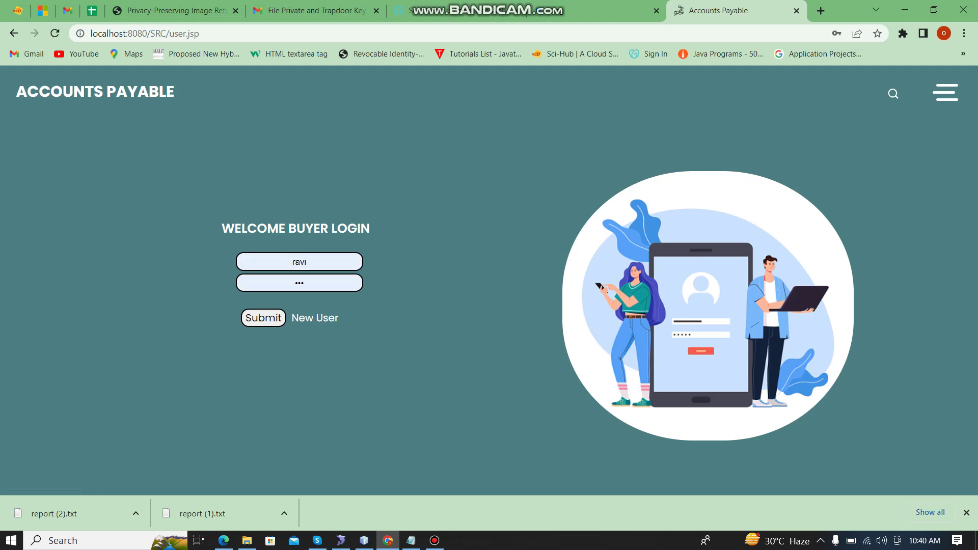
left_click(263, 317)
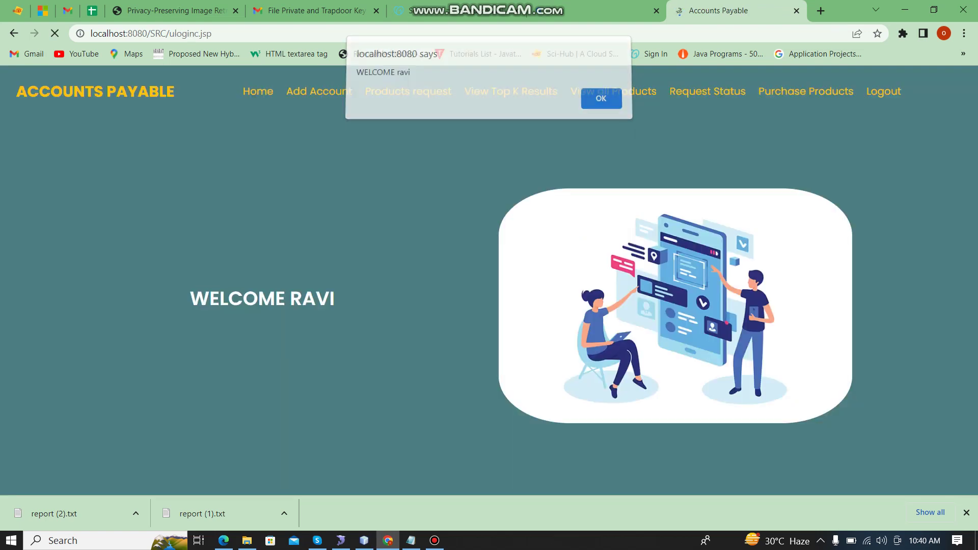
left_click(600, 100)
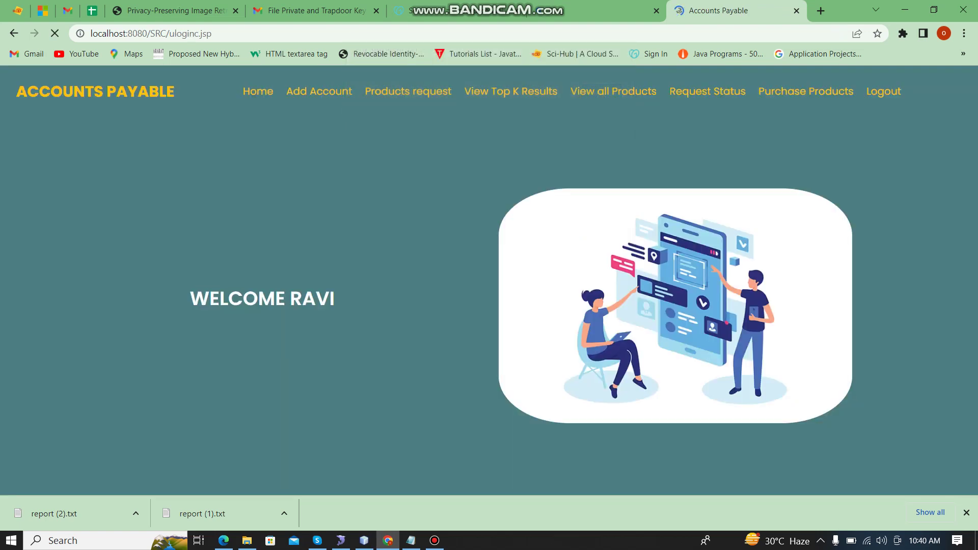
Step: Review products and request status, then purchase the Not Purchased Pet product
left_click(614, 91)
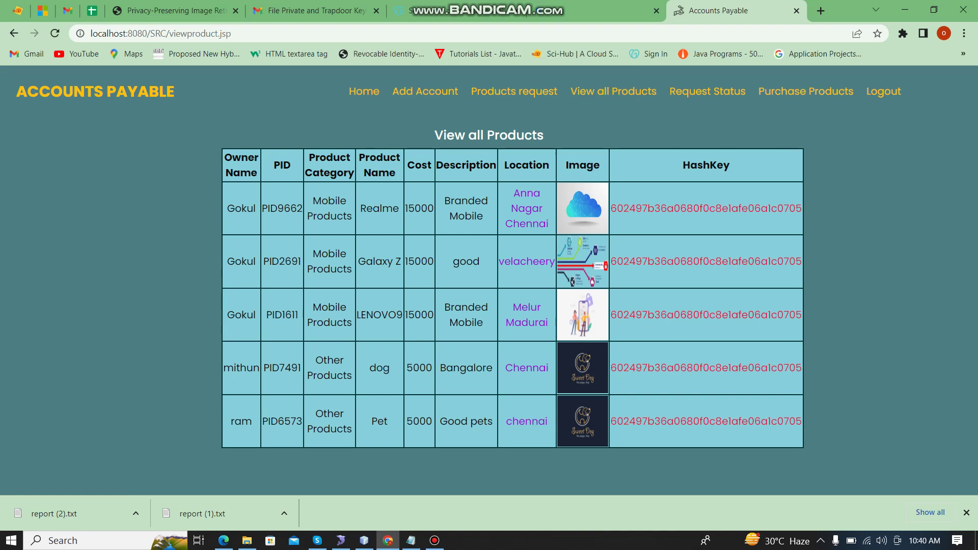
left_click(707, 91)
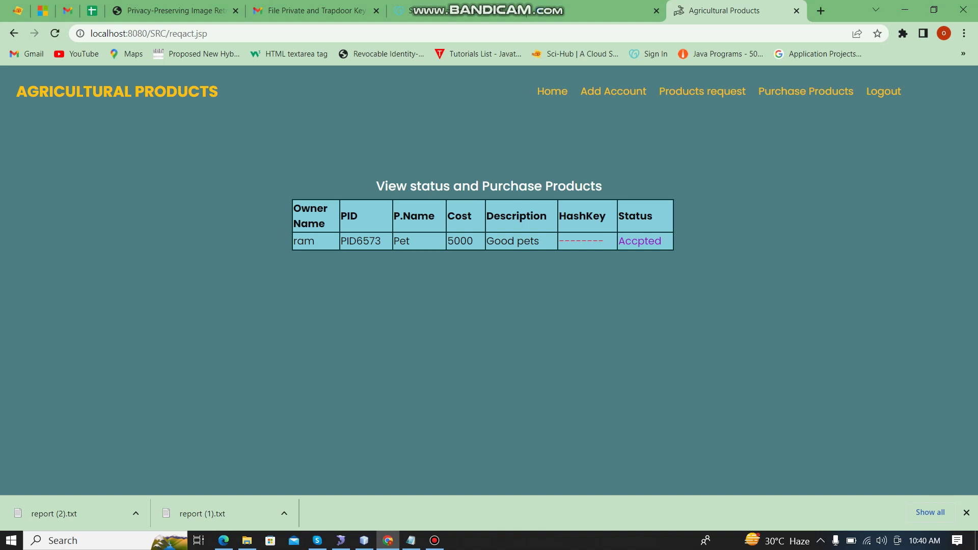
left_click(806, 92)
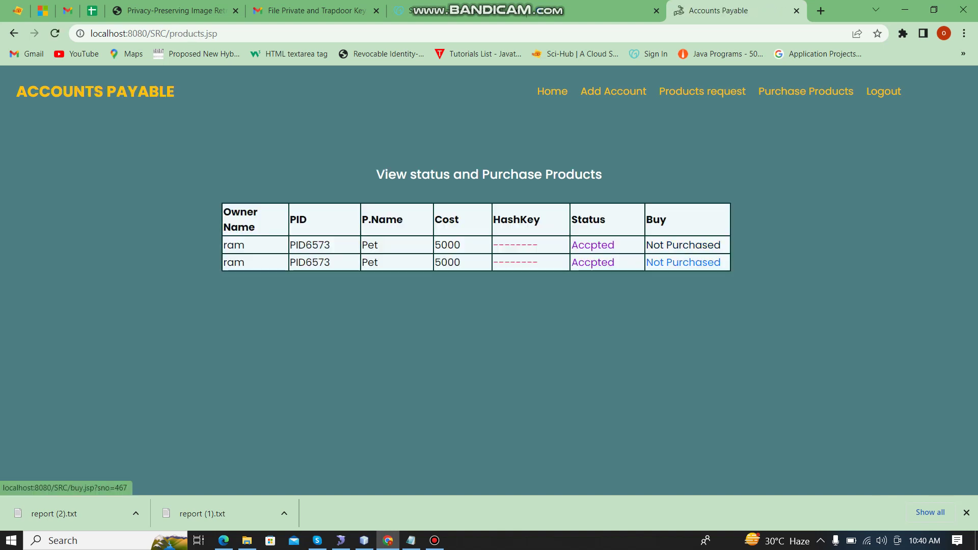
left_click(683, 263)
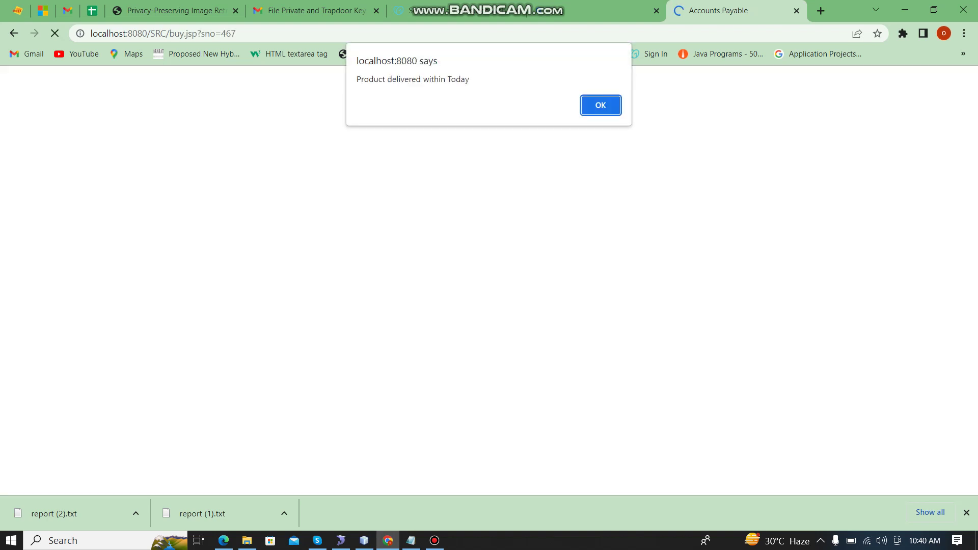
key("Return")
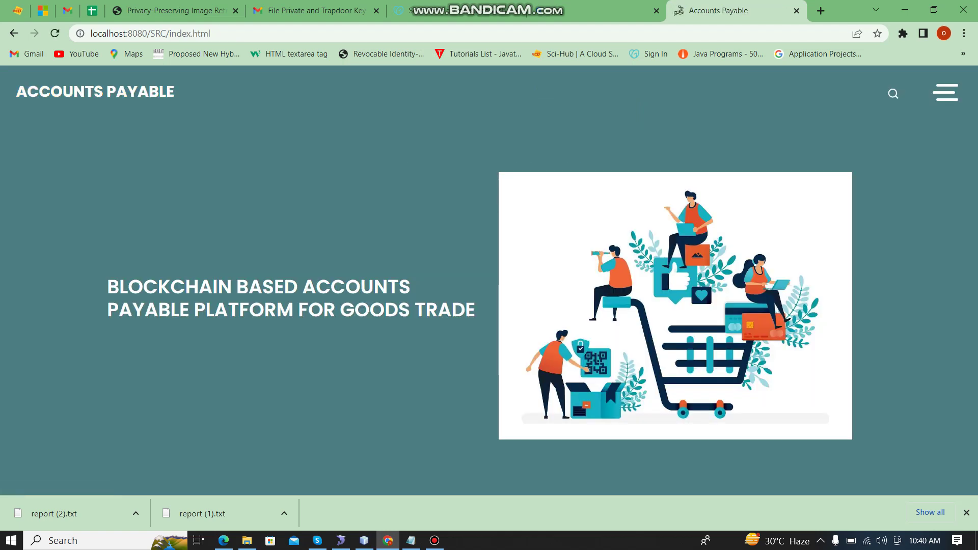
Step: Open block99 from the blockchain folder, select its hash, and close it
left_click(246, 540)
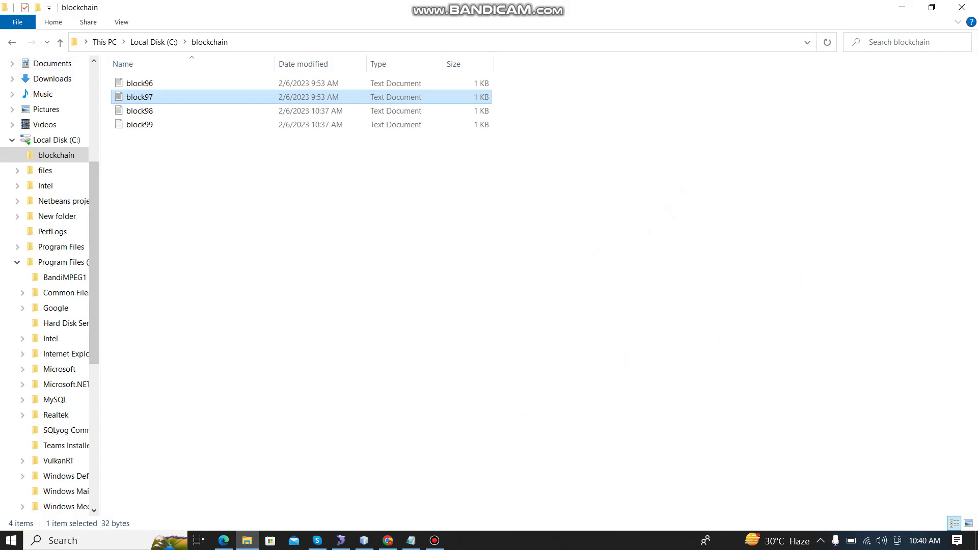
left_click(140, 124)
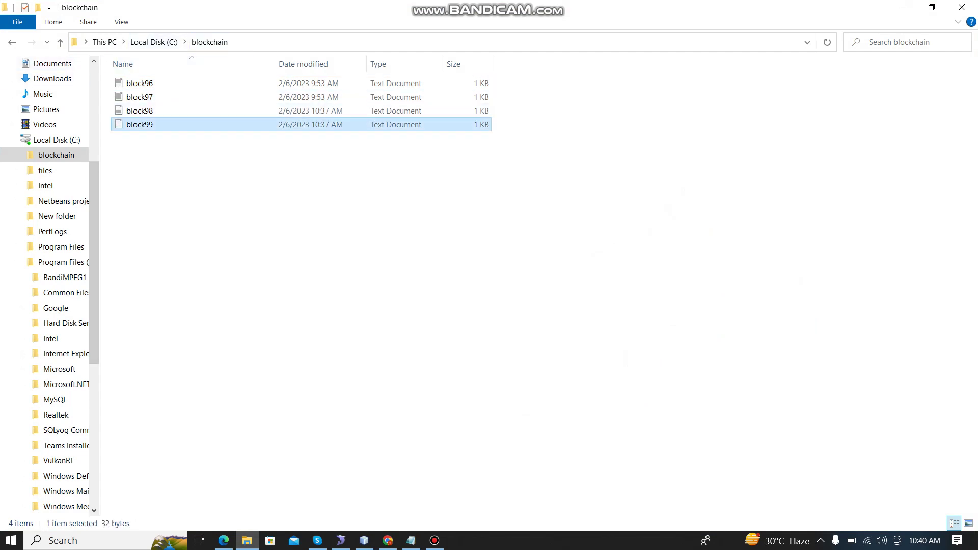
key("Return")
left_click_drag(269, 187, 104, 187)
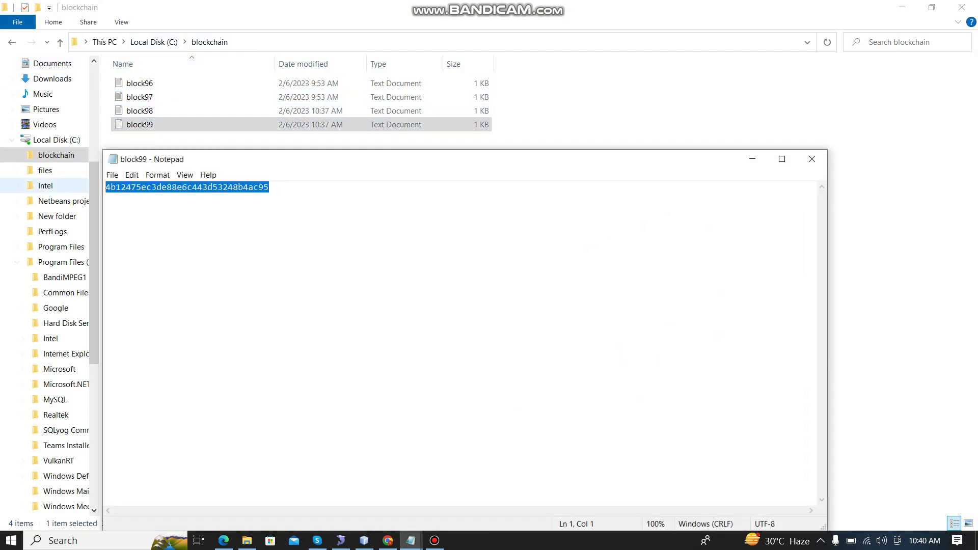
key("alt+F4")
Step: Open block98, select its stored hash, and close it
key("Up")
key("Return")
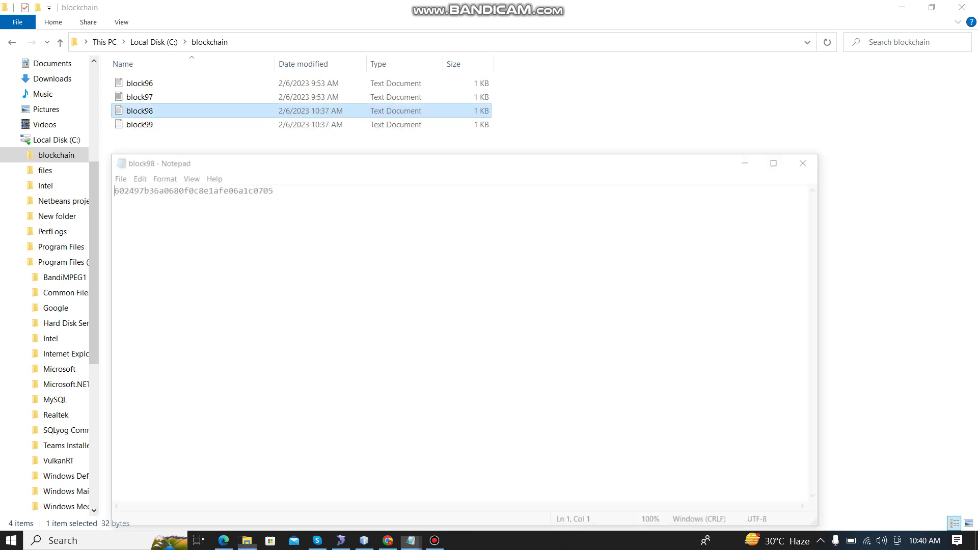
left_click_drag(269, 187, 105, 187)
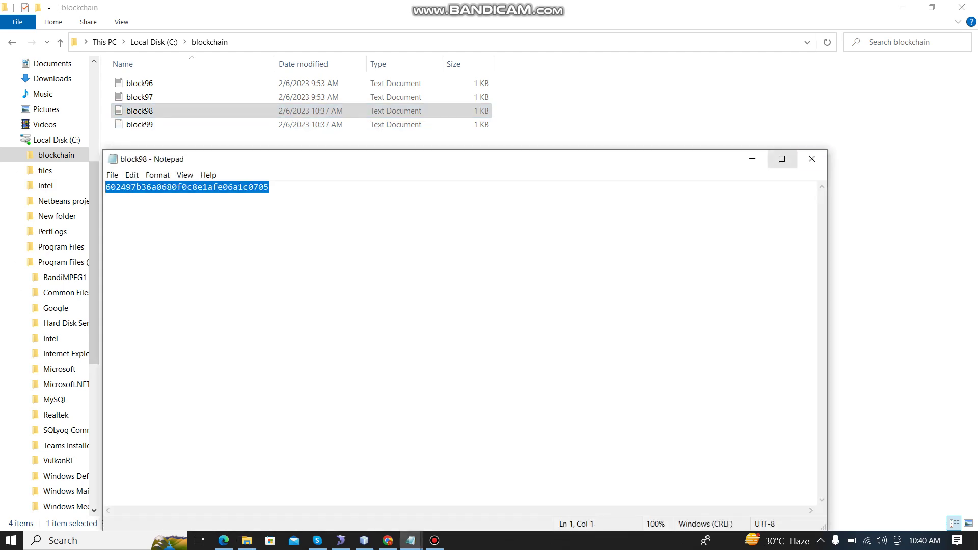
left_click(812, 159)
Step: Review the Read me notes, minimize them, and switch back to the Accounts Payable site
key("alt+Tab")
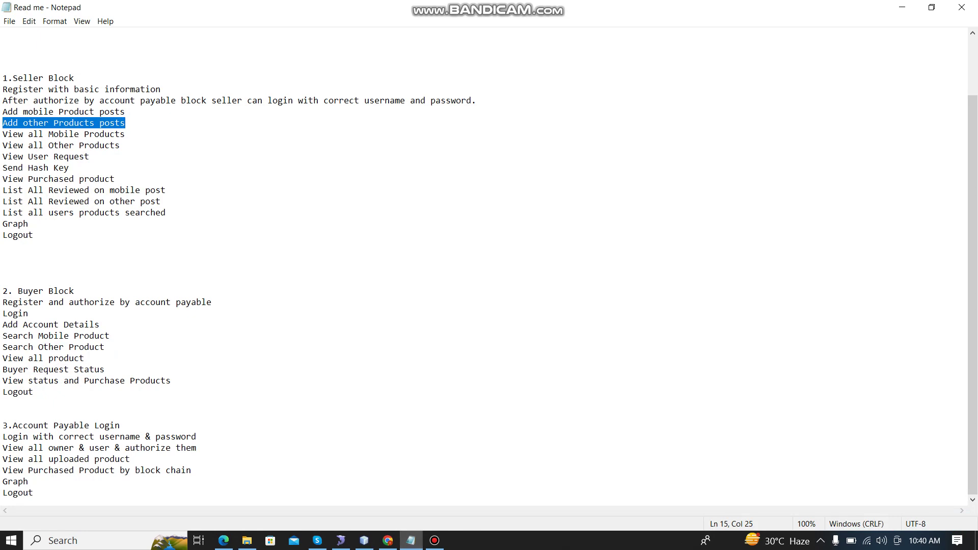
scroll(489, 267, "up", 2)
left_click(79, 145)
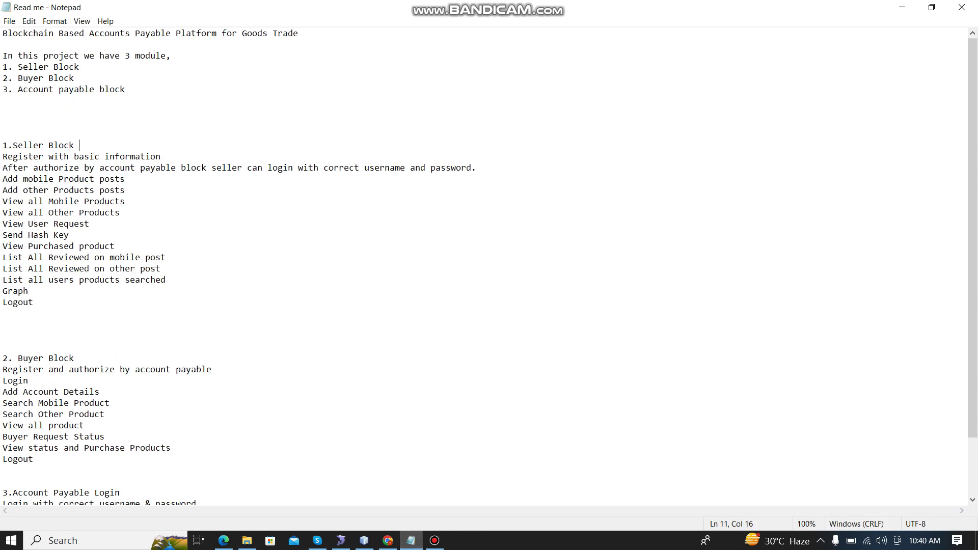
scroll(484, 267, "down", 2)
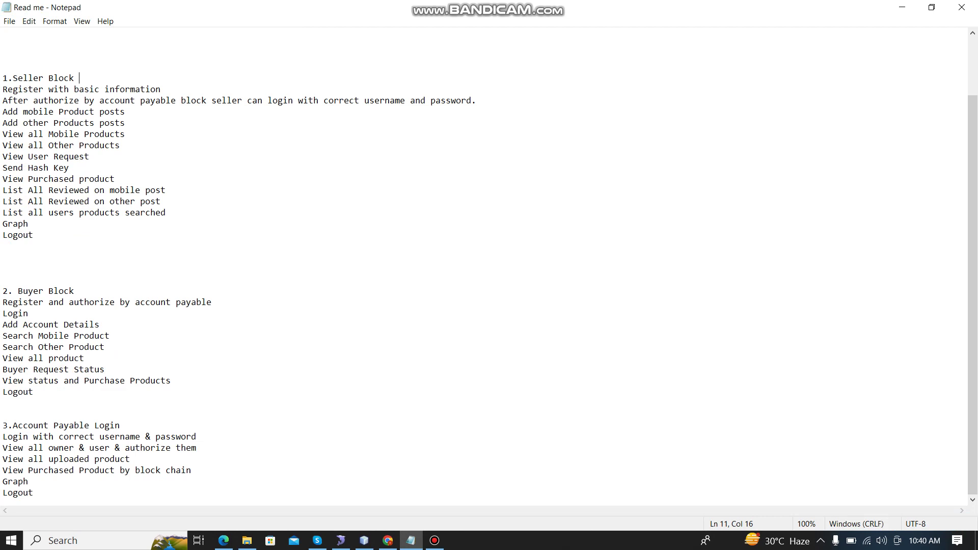
left_click(902, 7)
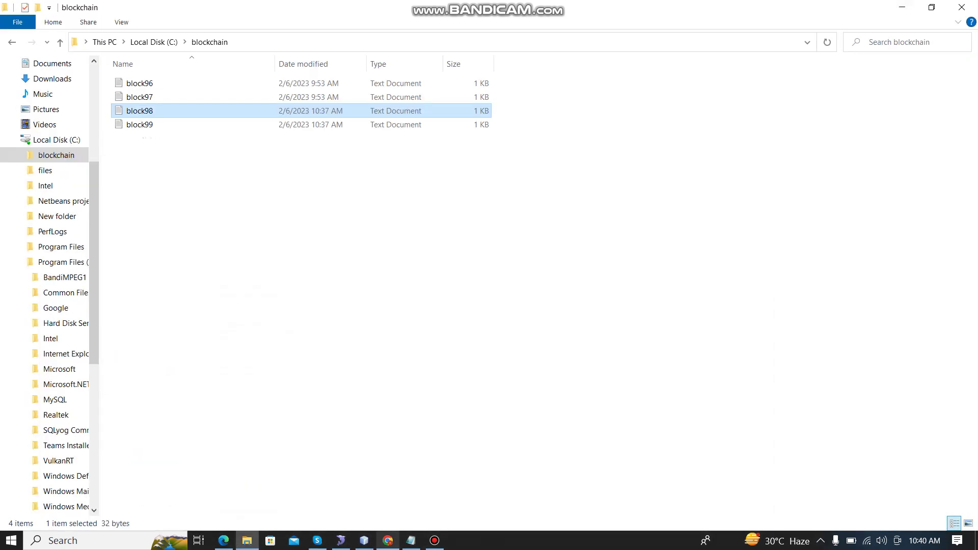
left_click(388, 540)
Step: Log in to the Account Payable Block with the saved admin credentials and dismiss the welcome alert
left_click(945, 92)
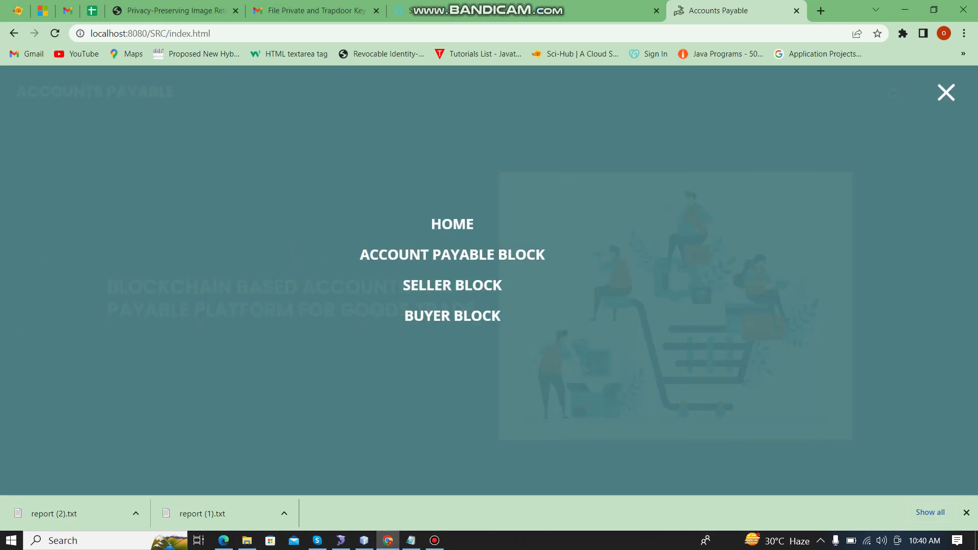
left_click(489, 253)
left_click(299, 269)
double_click(299, 269)
type("ad")
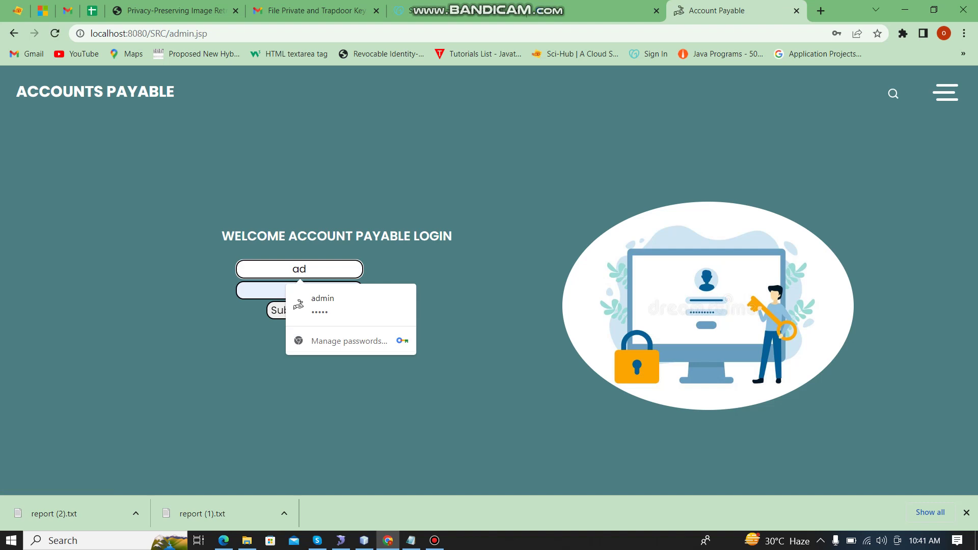
left_click(323, 304)
left_click(279, 310)
key("Return")
key("Return")
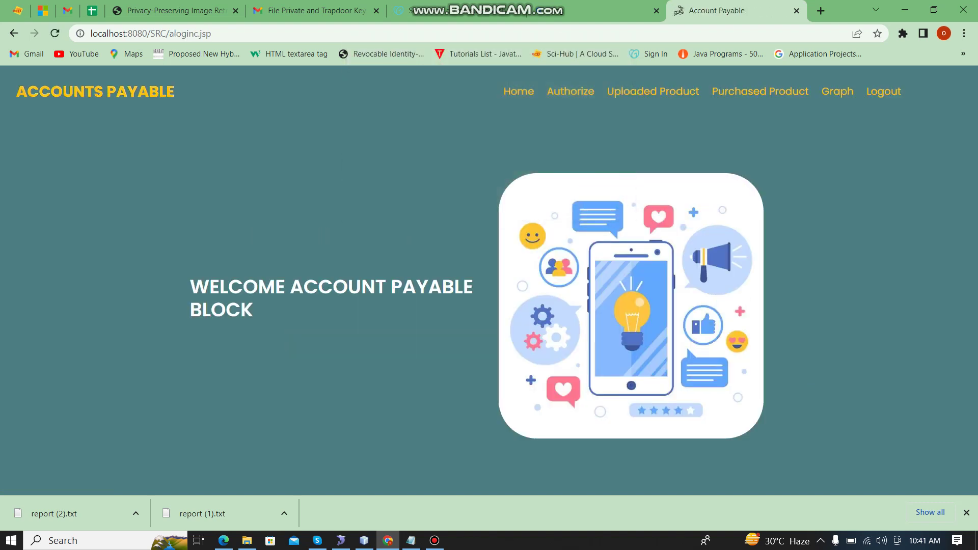
Step: Review the uploaded and purchased product tables, then show the graph: 5 not purchased versus 4 purchased
left_click(653, 91)
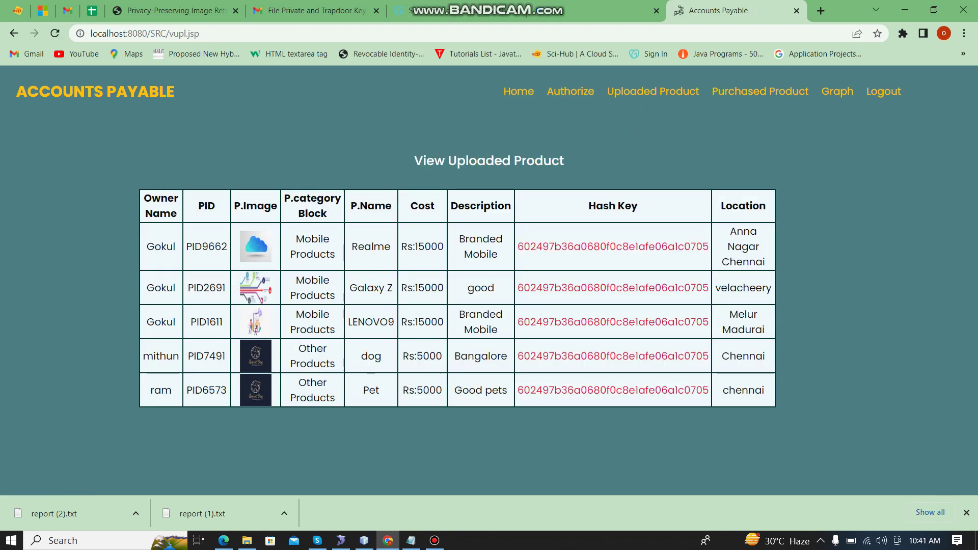
left_click(760, 91)
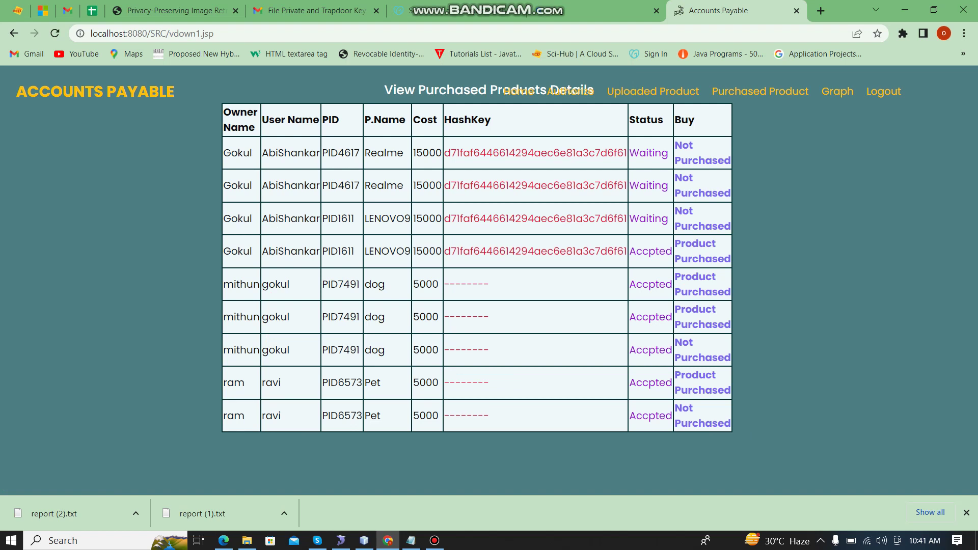
left_click_drag(445, 185, 639, 185)
left_click(837, 91)
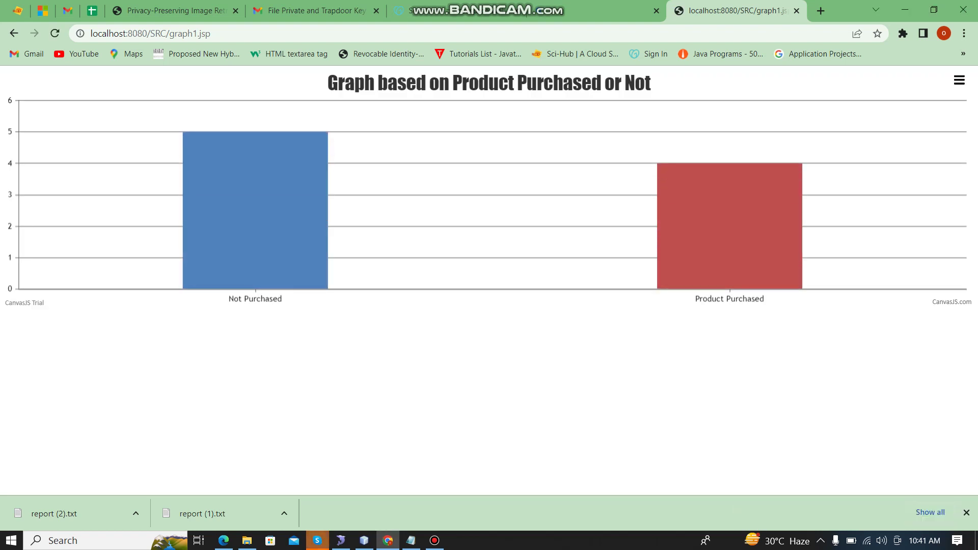
mouse_move(214, 245)
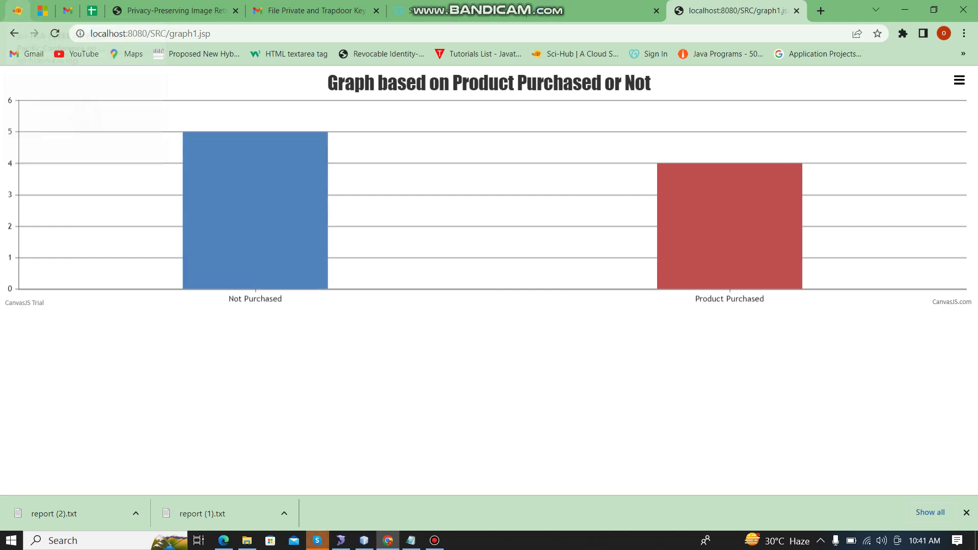